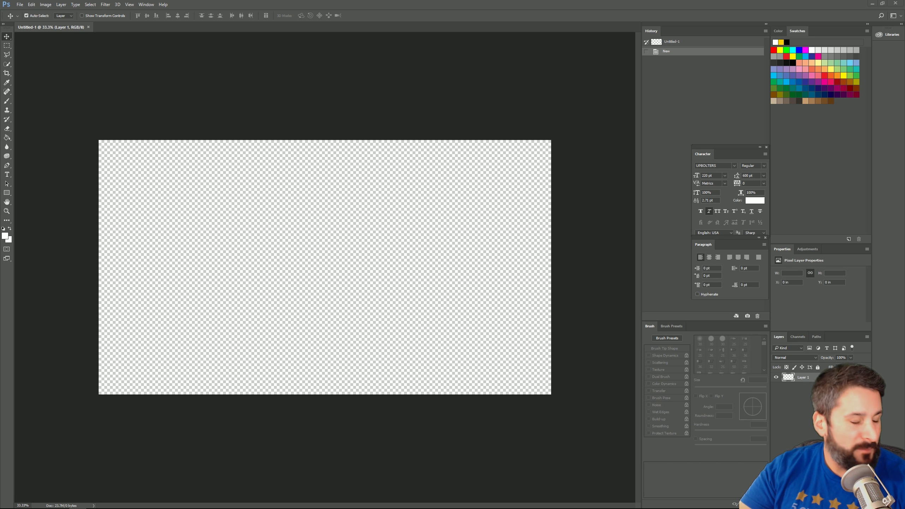
# Switch to the browser and examine the video thumbnails on Roberto Blake's YouTube channel page.
pyautogui.moveTo(0, 101); pyautogui.dragTo(444, 88)
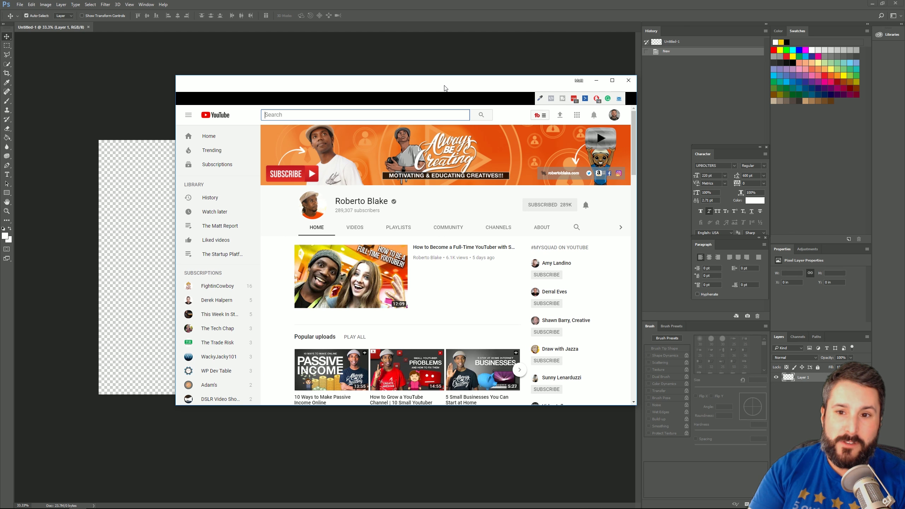
pyautogui.moveTo(444, 88)
pyautogui.mouseDown()
pyautogui.moveTo(409, 81)
pyautogui.moveTo(450, 96)
pyautogui.mouseUp()
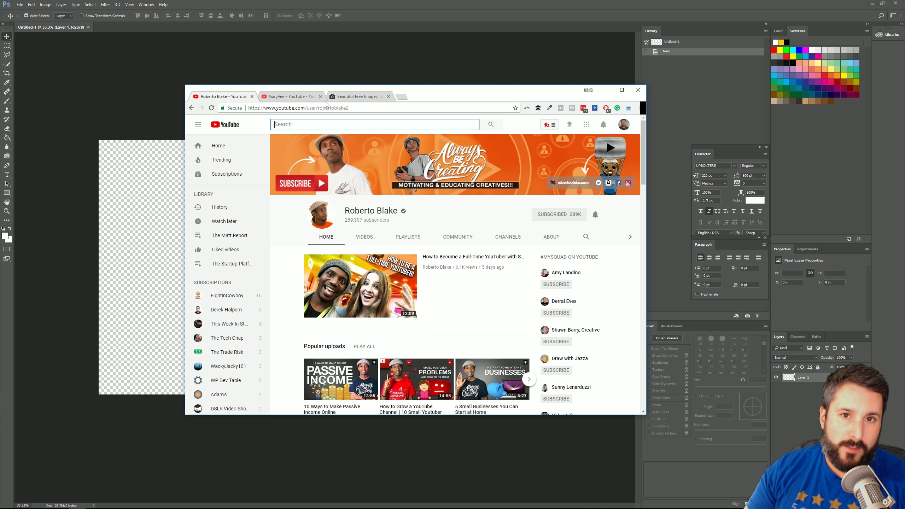
pyautogui.click(293, 96)
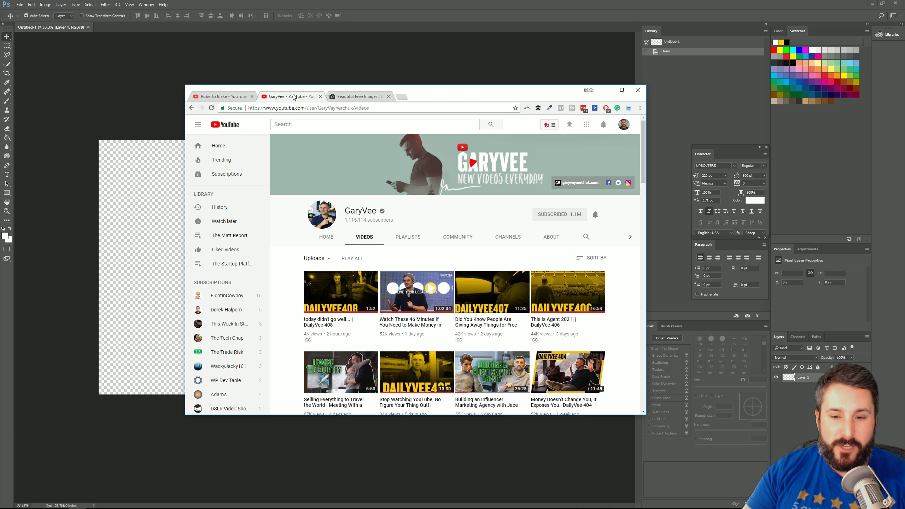
pyautogui.click(215, 97)
pyautogui.scroll(-2, 459, 238)
pyautogui.scroll(-1, 459, 238)
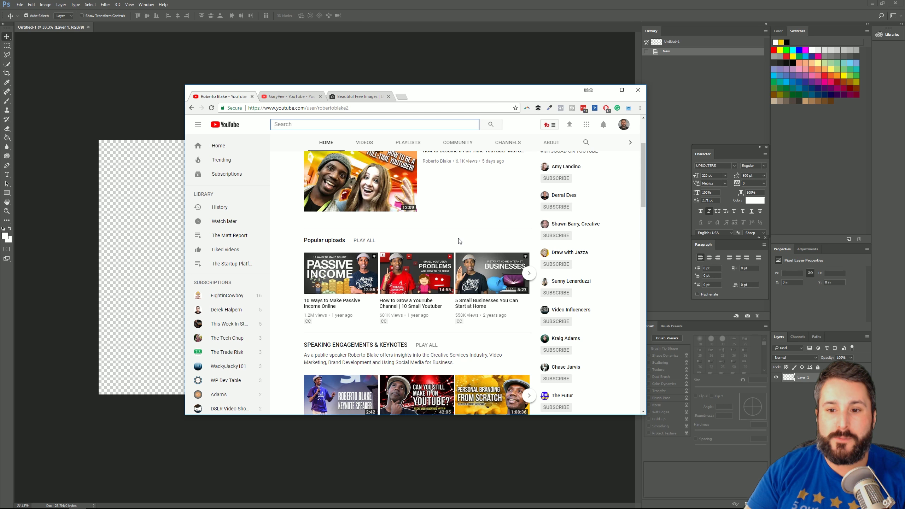
pyautogui.scroll(-3, 459, 241)
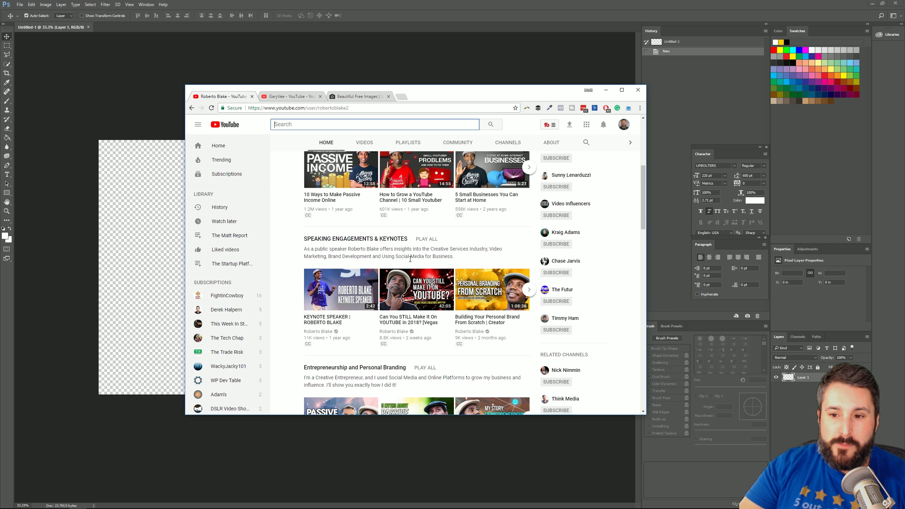
pyautogui.scroll(-4, 455, 258)
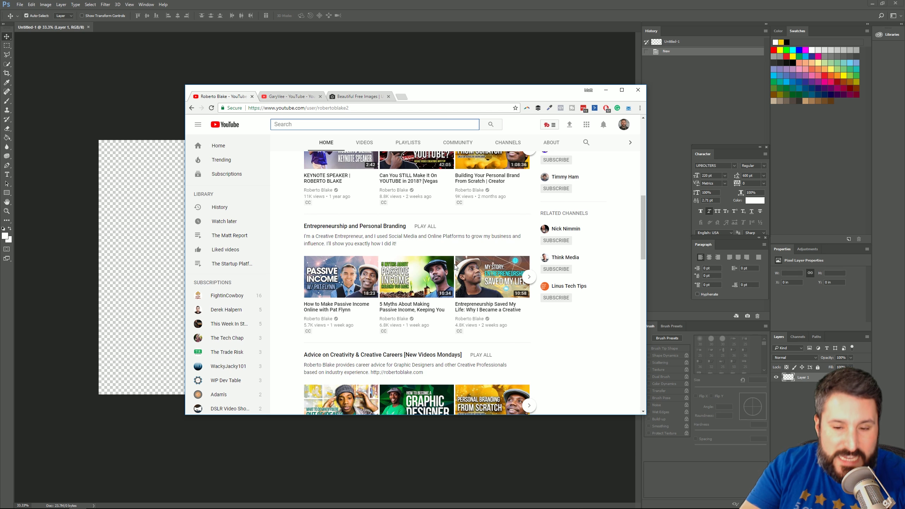
pyautogui.scroll(3, 455, 266)
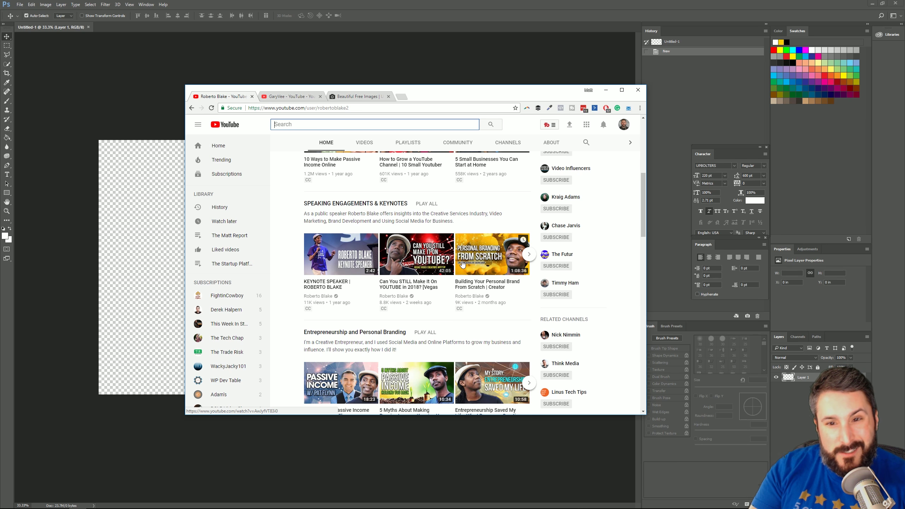
pyautogui.scroll(2, 461, 263)
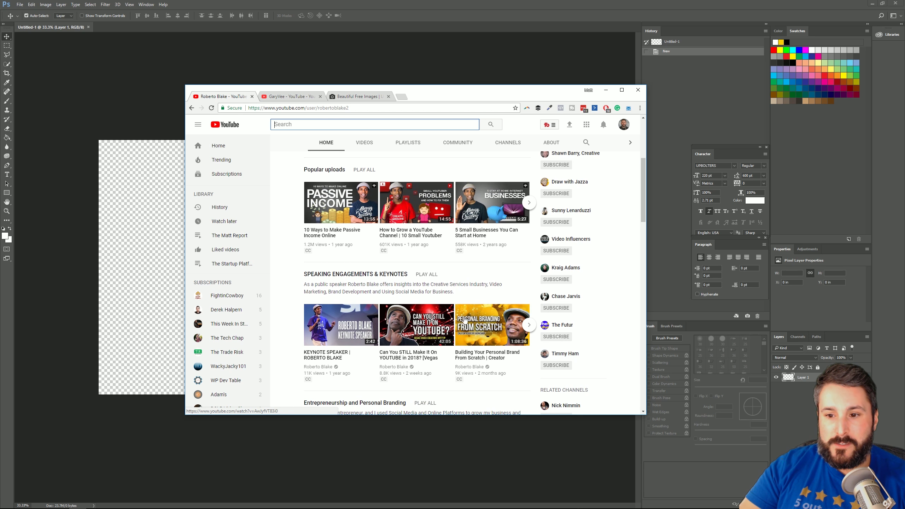
pyautogui.scroll(1, 434, 330)
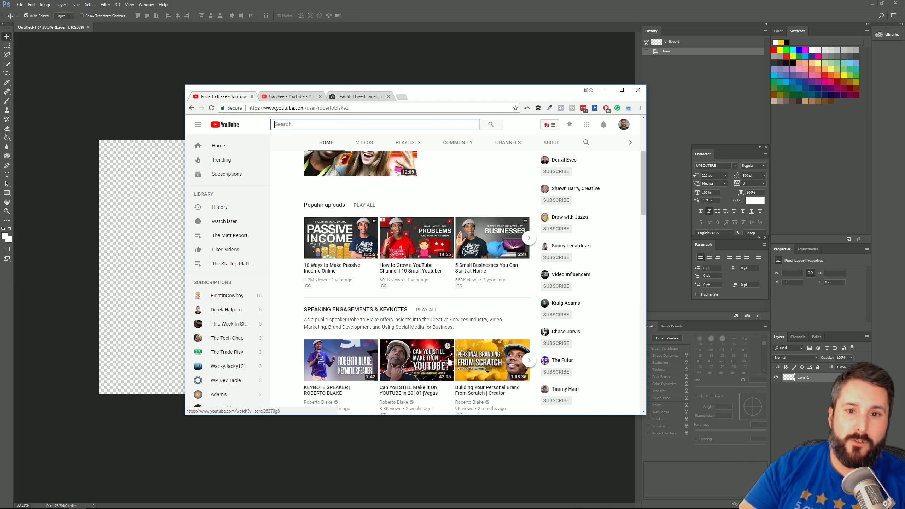
# Examine the thumbnail designs of the uploaded videos on the GaryVee YouTube channel.
pyautogui.click(293, 96)
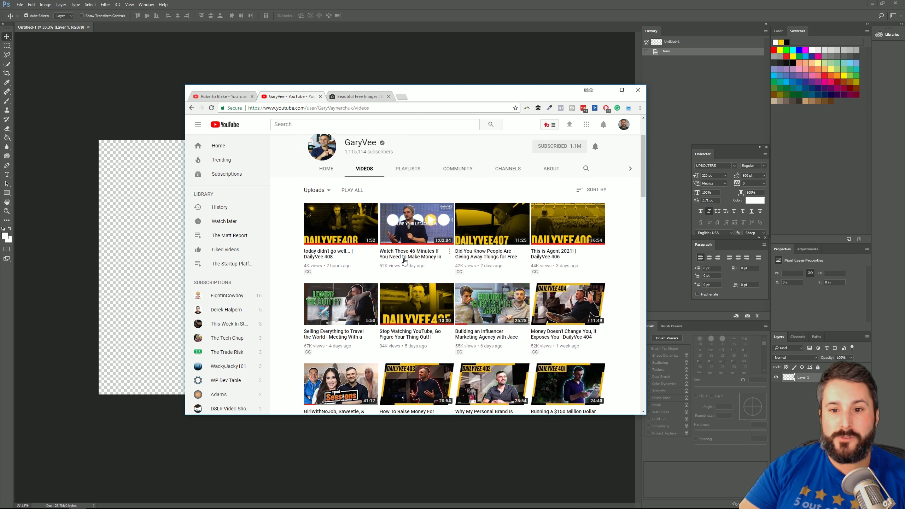
pyautogui.scroll(-2, 404, 262)
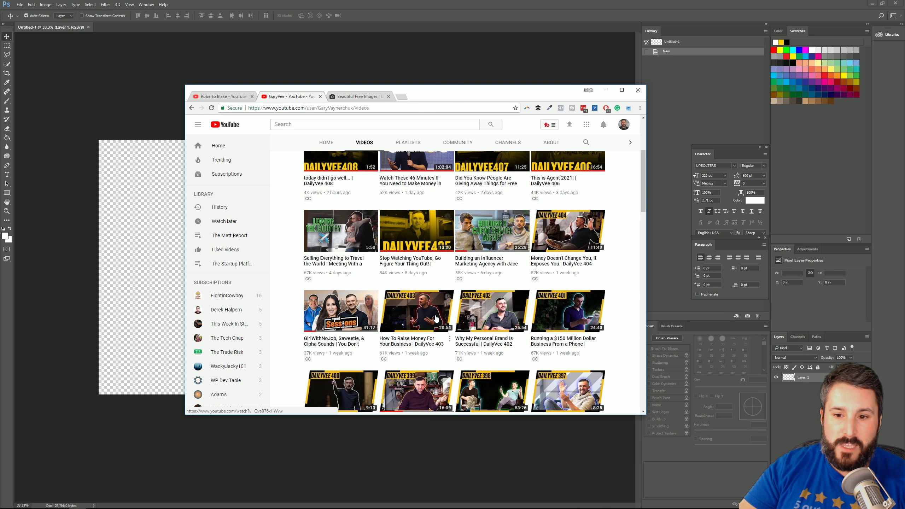
pyautogui.scroll(-2, 445, 260)
pyautogui.scroll(-2, 490, 291)
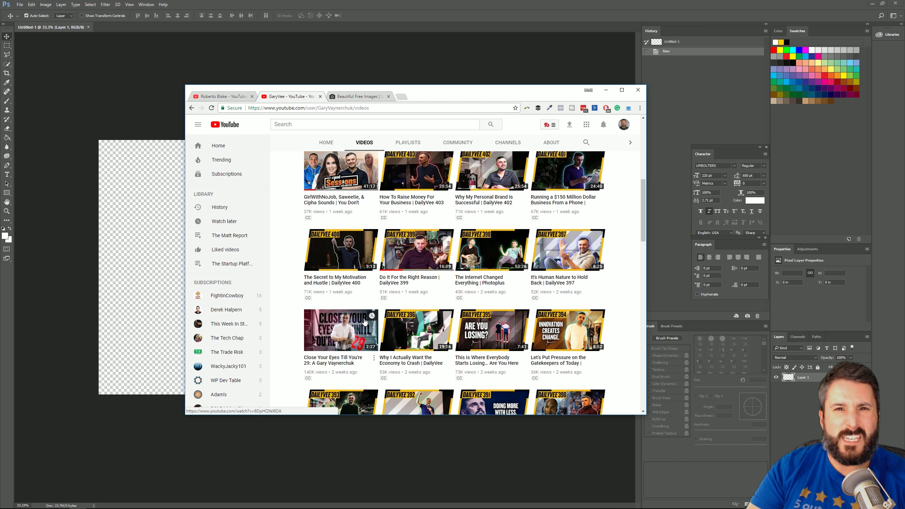
pyautogui.scroll(-3, 490, 319)
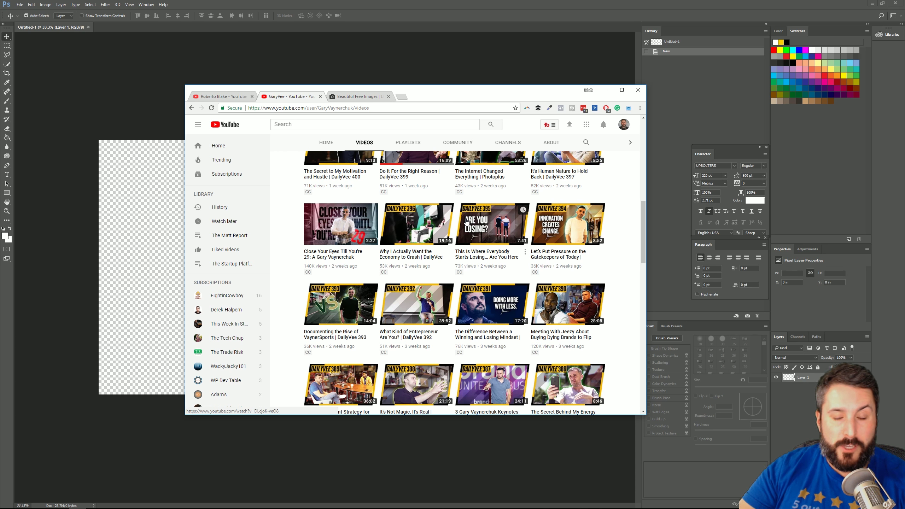
pyautogui.click(219, 96)
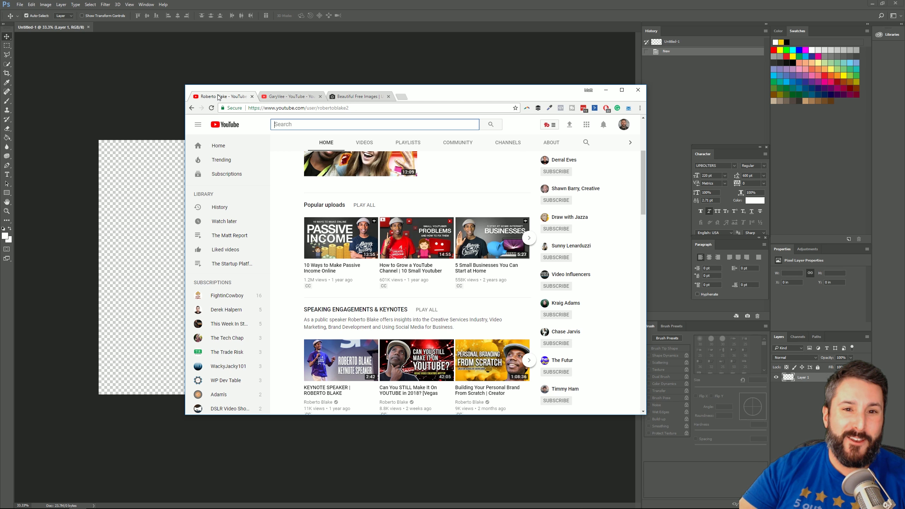
pyautogui.moveTo(267, 85); pyautogui.dragTo(258, 87)
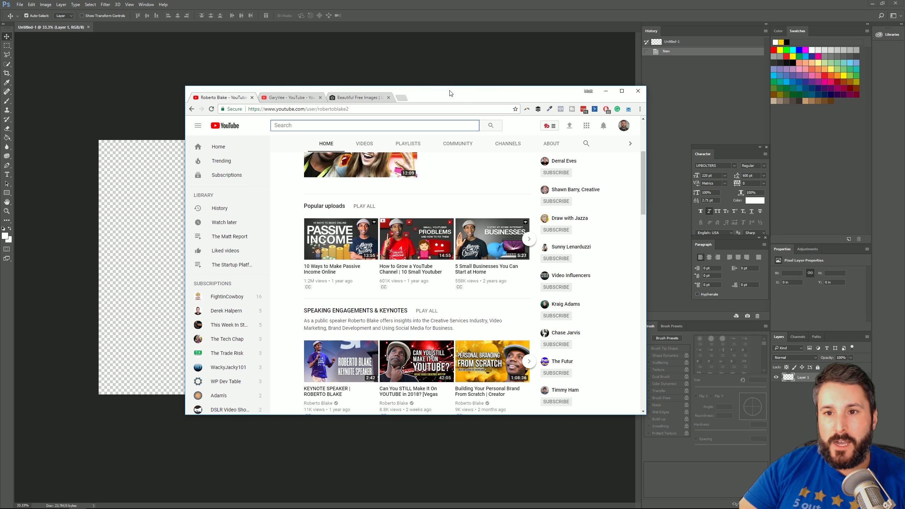
pyautogui.moveTo(451, 99); pyautogui.dragTo(433, 103)
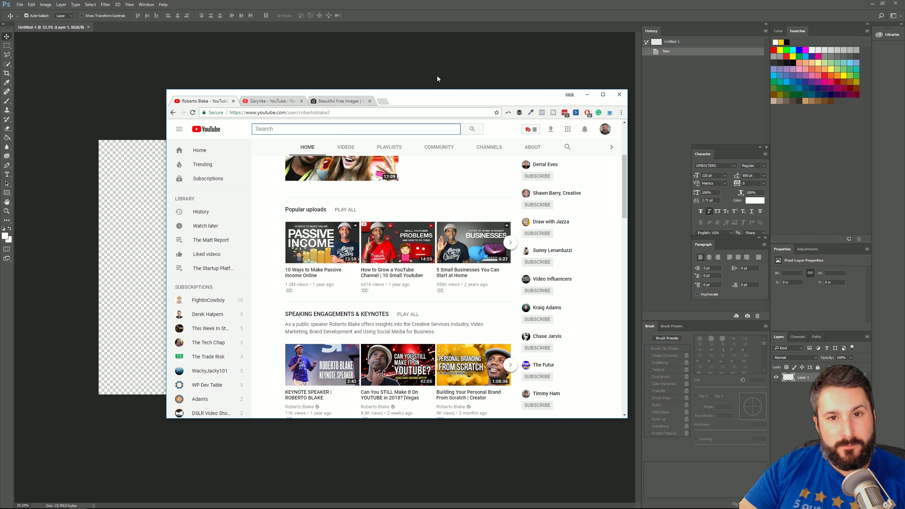
pyautogui.moveTo(440, 101); pyautogui.dragTo(436, 109)
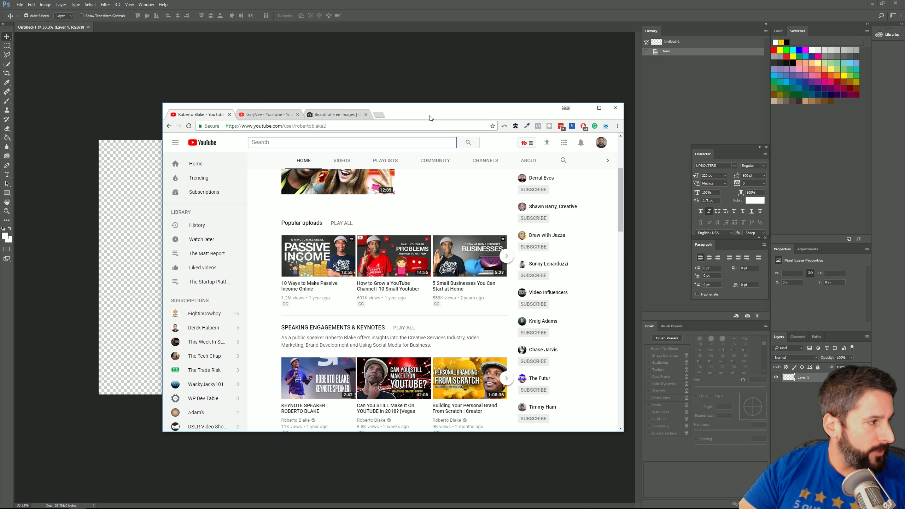
pyautogui.moveTo(454, 109); pyautogui.dragTo(0, 110)
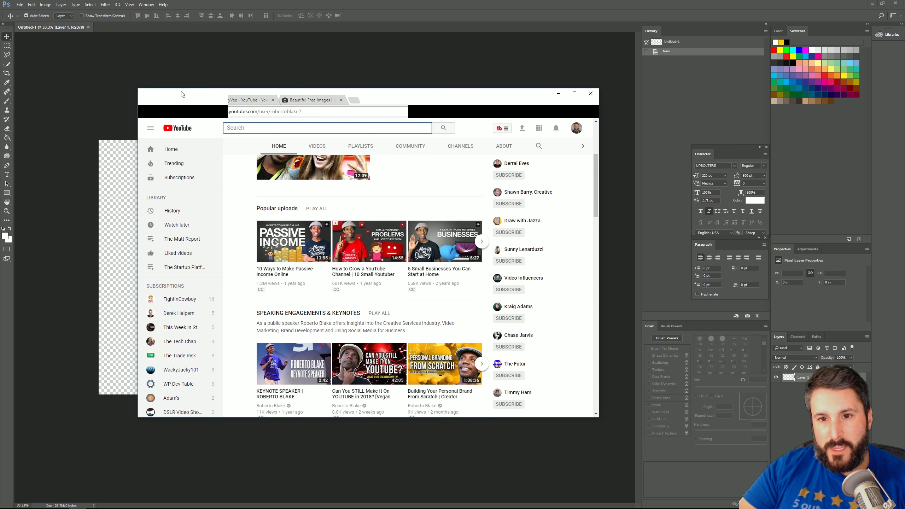
# View Unsplash's trending photos and compare them with the backgrounds in Roberto Blake's video thumbnails.
pyautogui.click(309, 100)
pyautogui.scroll(-2, 388, 190)
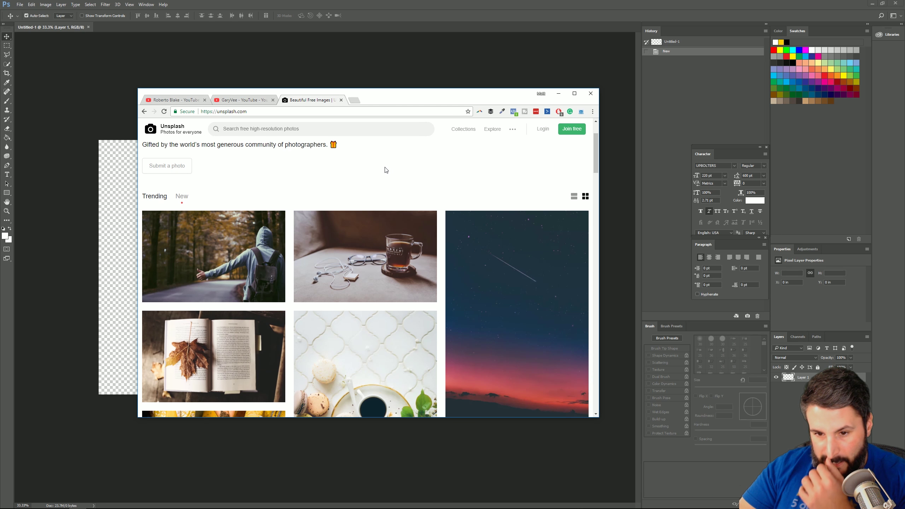
pyautogui.click(193, 100)
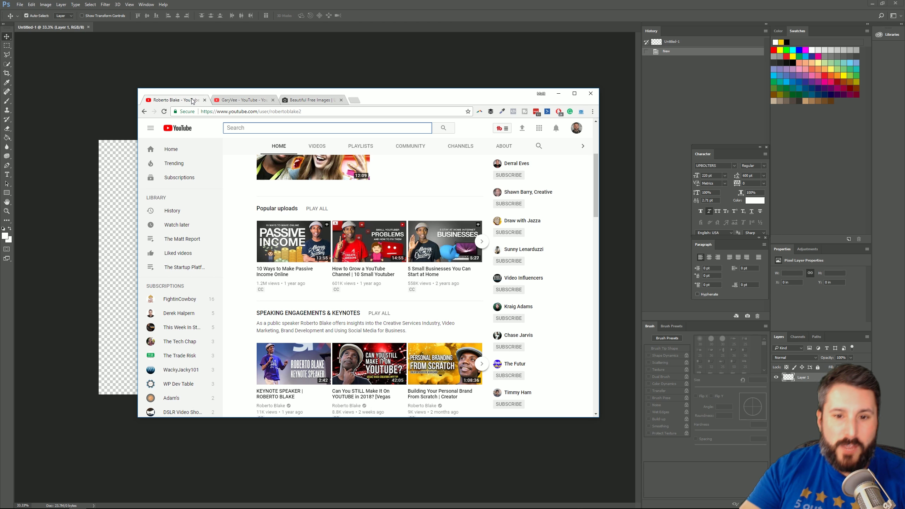
pyautogui.scroll(-2, 282, 191)
pyautogui.scroll(1, 302, 200)
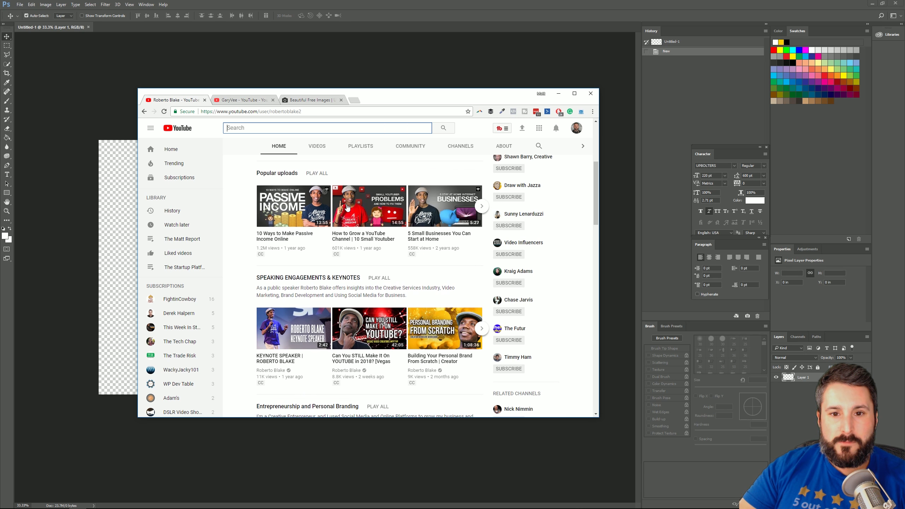
pyautogui.scroll(-2, 459, 288)
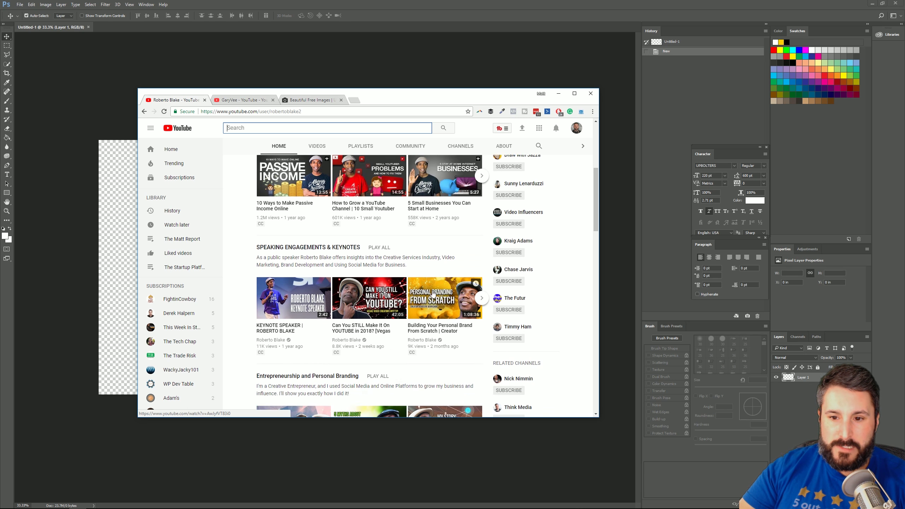
pyautogui.scroll(-1, 410, 321)
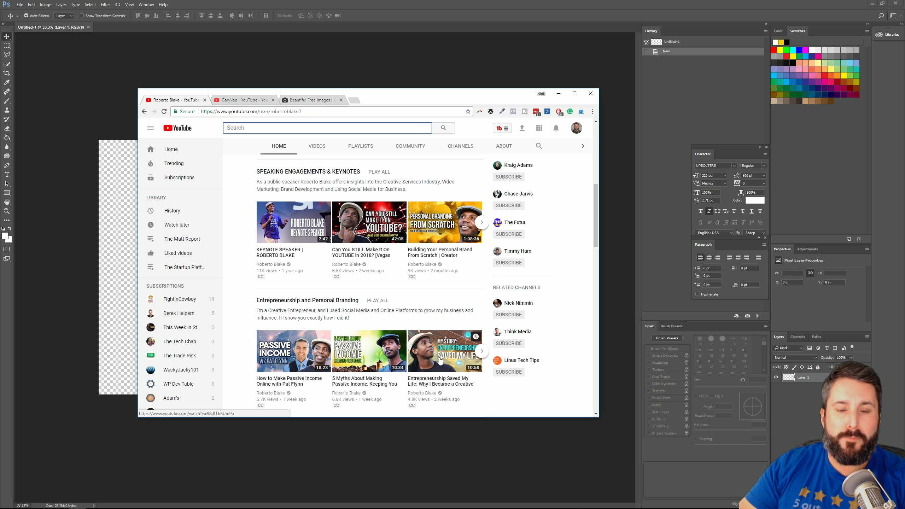
# Browse the trending photos on Unsplash for a suitable thumbnail background.
pyautogui.click(312, 100)
pyautogui.scroll(-2, 405, 170)
pyautogui.scroll(-1, 405, 170)
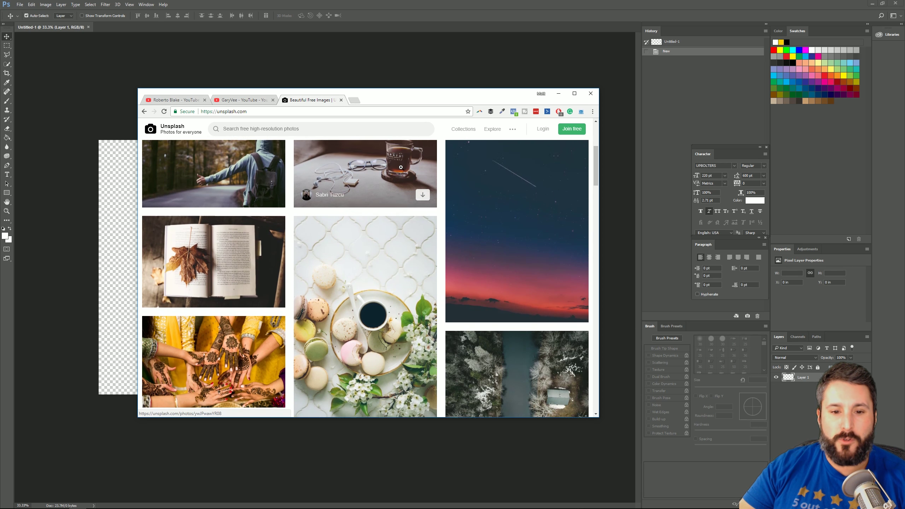
pyautogui.scroll(3, 404, 170)
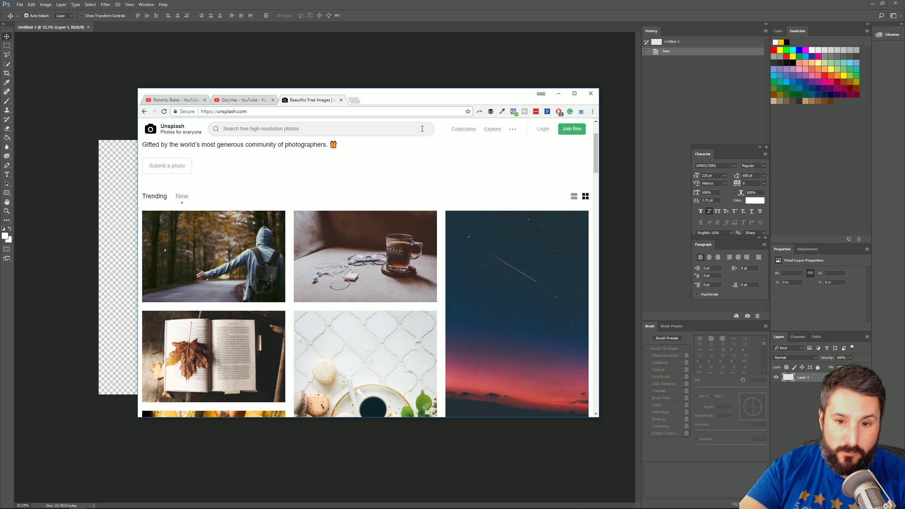
# Switch back to Photoshop and open the sky-sample image from the making thumbnails folder.
pyautogui.click(558, 93)
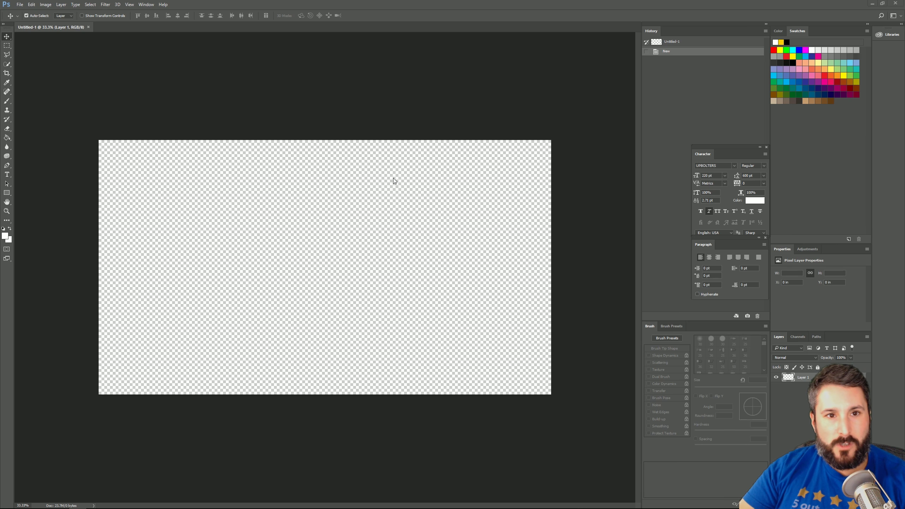
pyautogui.click(19, 4)
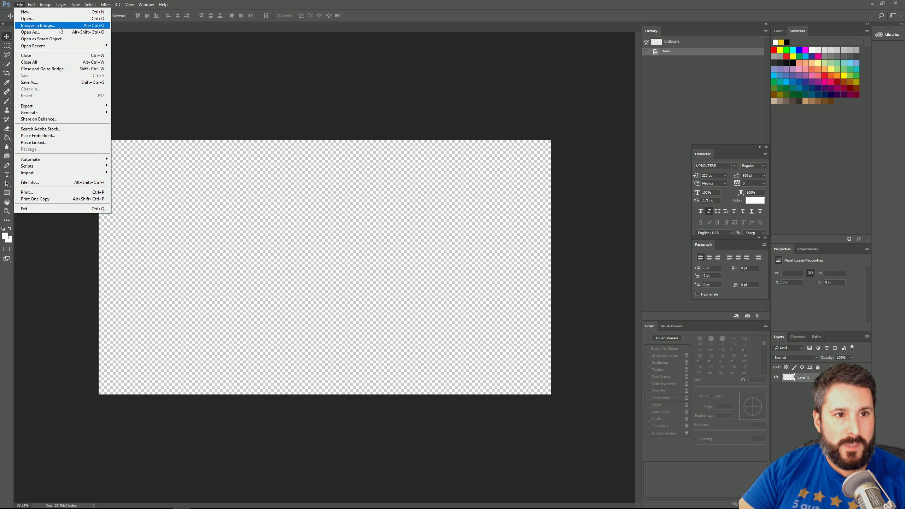
pyautogui.click(32, 18)
pyautogui.click(325, 93)
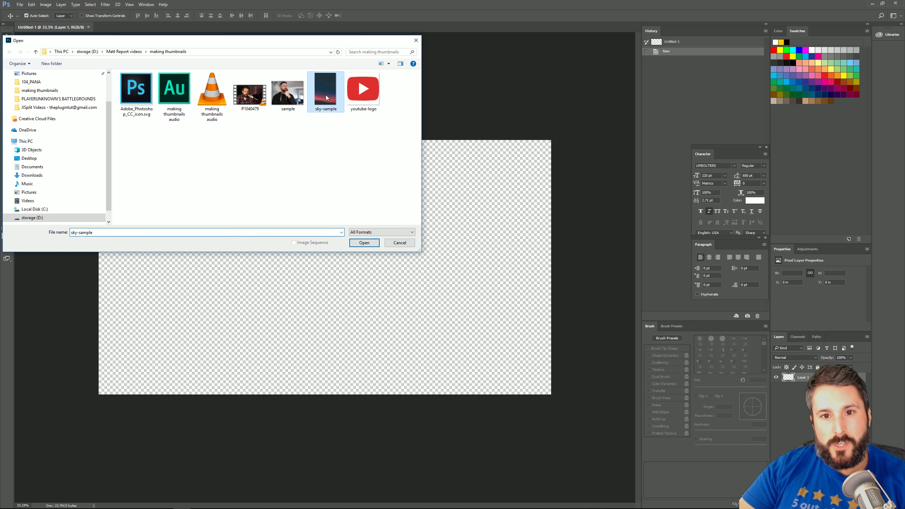
pyautogui.click(362, 242)
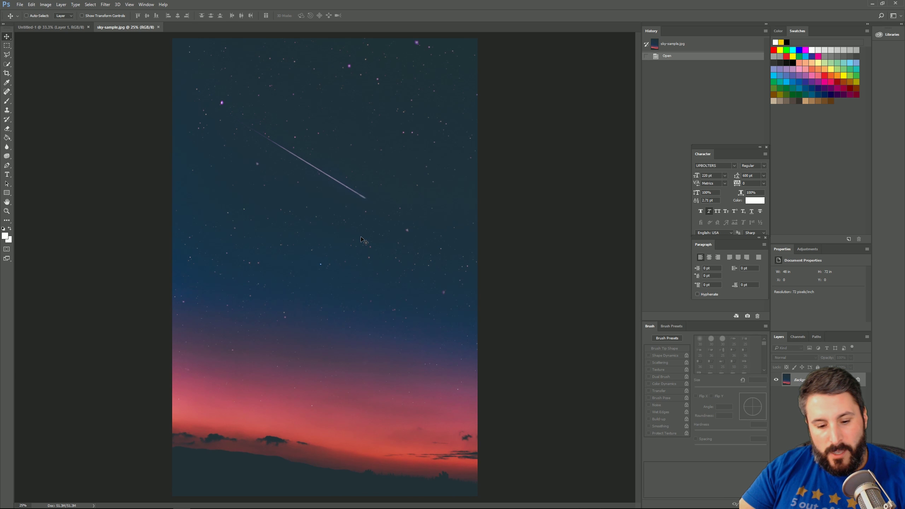
# Copy the entire sky-sample image and paste it into the Untitled-1 document.
pyautogui.hotkey('ctrl', 'a')
pyautogui.hotkey('ctrl', 'c')
pyautogui.hotkey('ctrl', 'Tab')
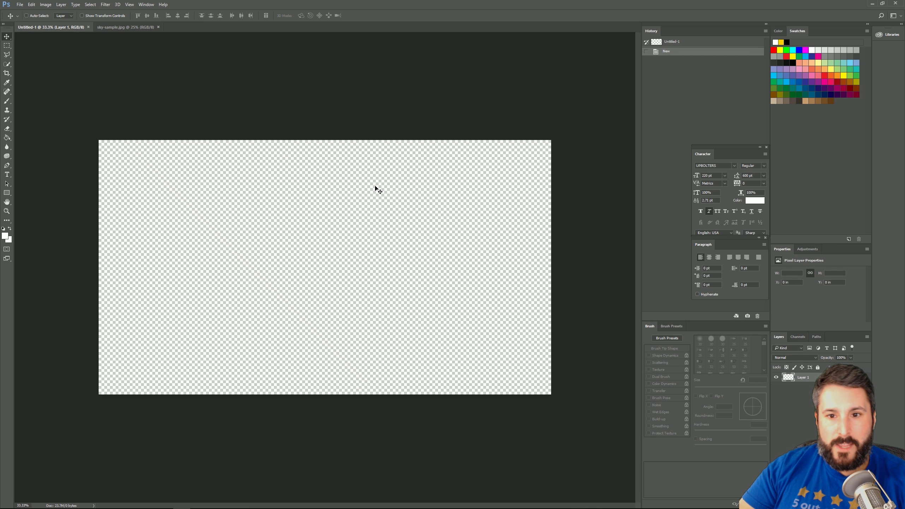
pyautogui.hotkey('ctrl', 'v')
# Move the pasted sky image upward against the canvas's left edge so its pink glow fills the lower part.
pyautogui.moveTo(321, 213); pyautogui.dragTo(298, 84)
pyautogui.moveTo(305, 270); pyautogui.dragTo(311, 188)
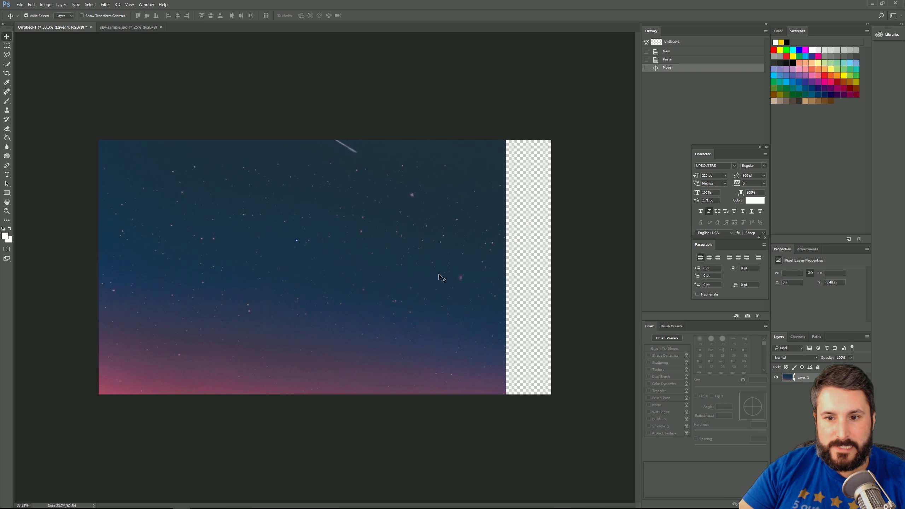
pyautogui.moveTo(238, 285); pyautogui.dragTo(213, 284)
# Stretch the sky layer horizontally to the canvas's right edge with Free Transform and apply it.
pyautogui.hotkey('ctrl', 't')
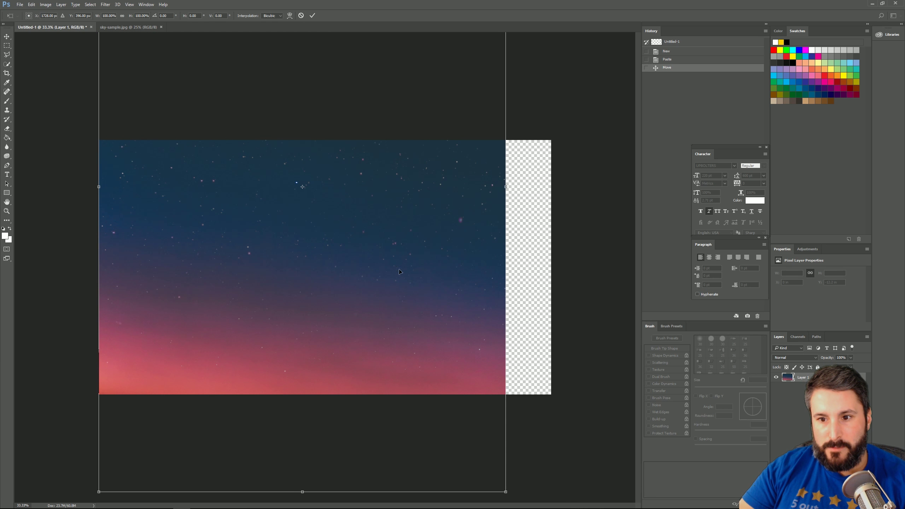
pyautogui.moveTo(505, 187); pyautogui.dragTo(550, 188)
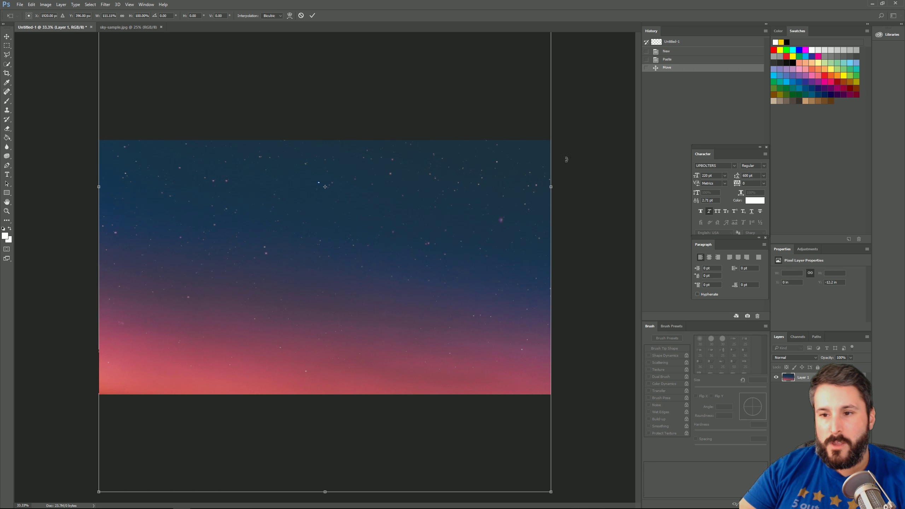
pyautogui.click(312, 16)
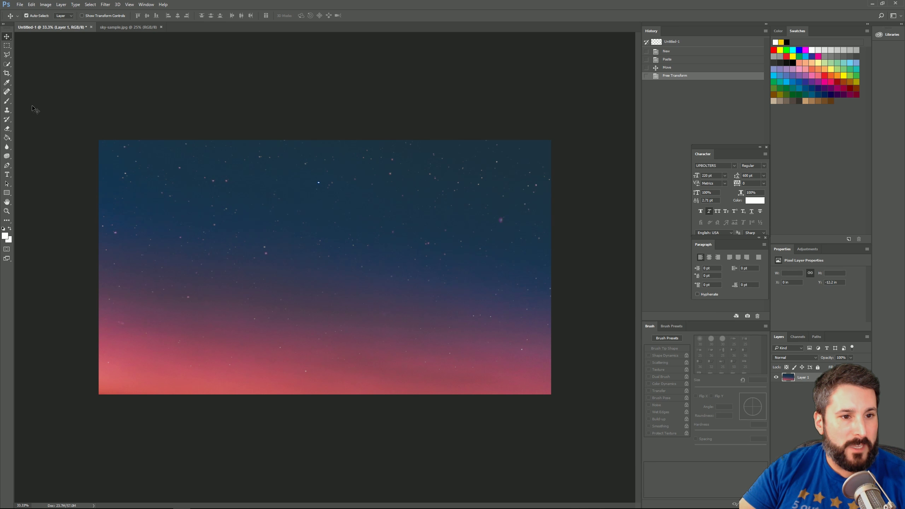
# Select the full canvas area with the Rectangular Marquee, copy it into a new layer and hide Layer 1.
pyautogui.click(7, 45)
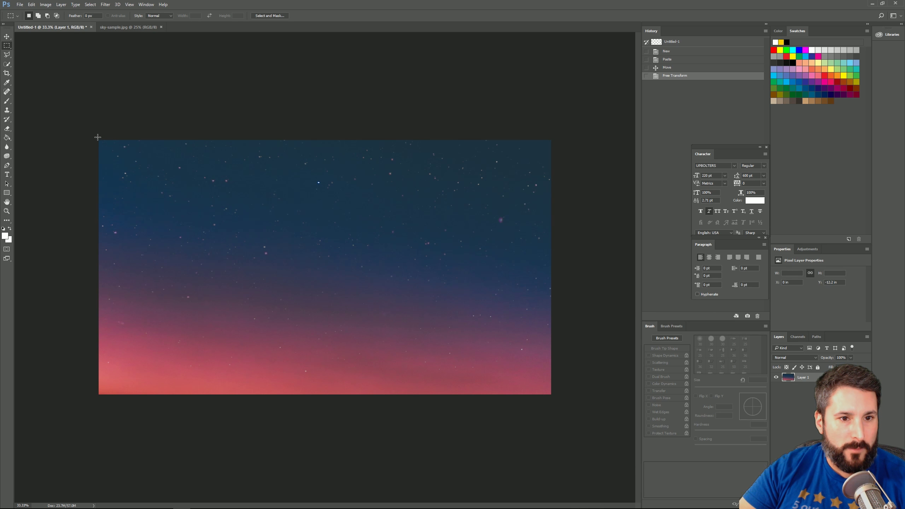
pyautogui.moveTo(99, 140); pyautogui.dragTo(550, 395)
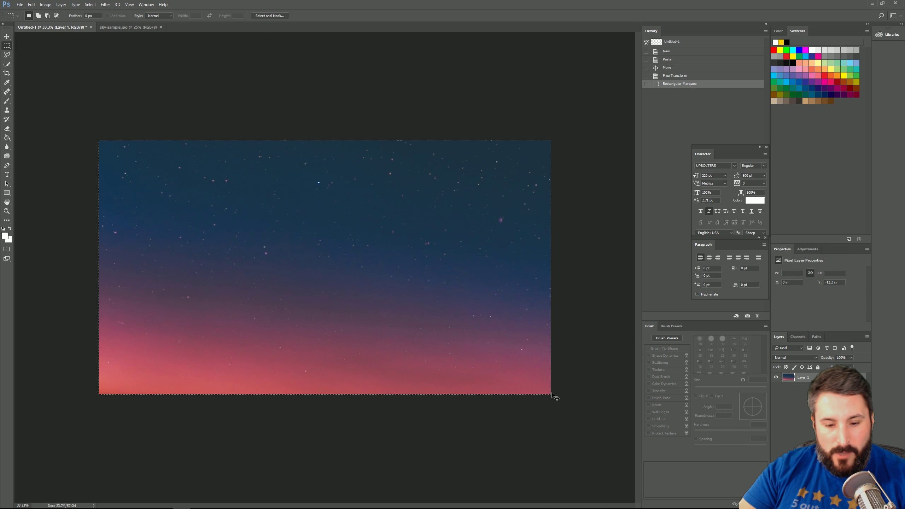
pyautogui.hotkey('ctrl', 'c')
pyautogui.hotkey('ctrl', 'v')
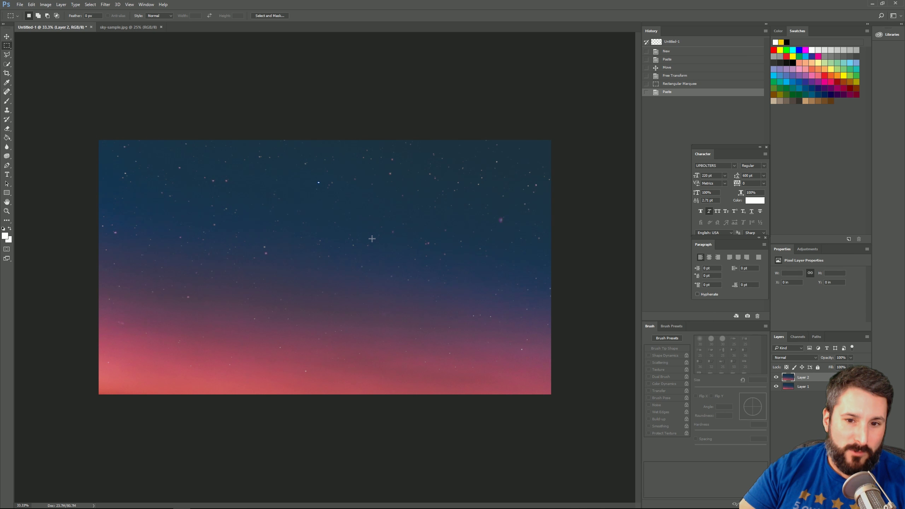
pyautogui.click(776, 387)
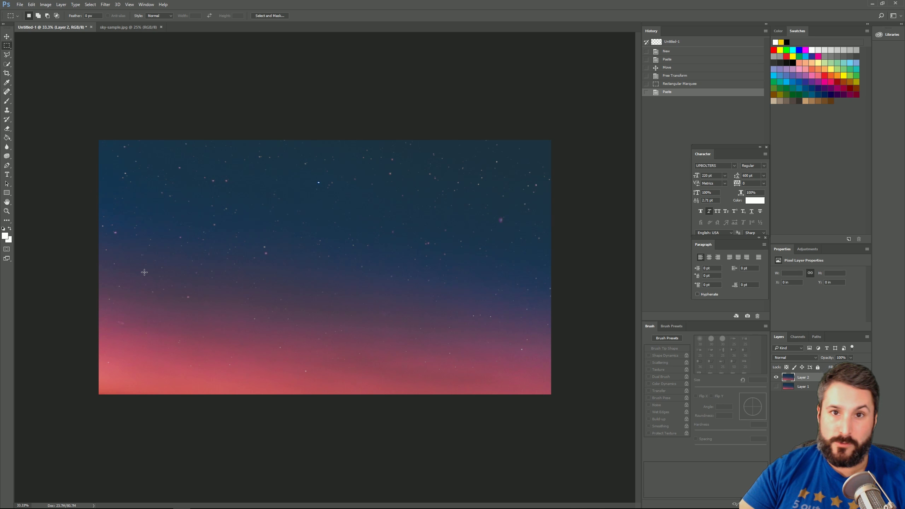
# Enable a Stroke layer style on Layer 2 and show its settings.
pyautogui.rightClick(804, 377)
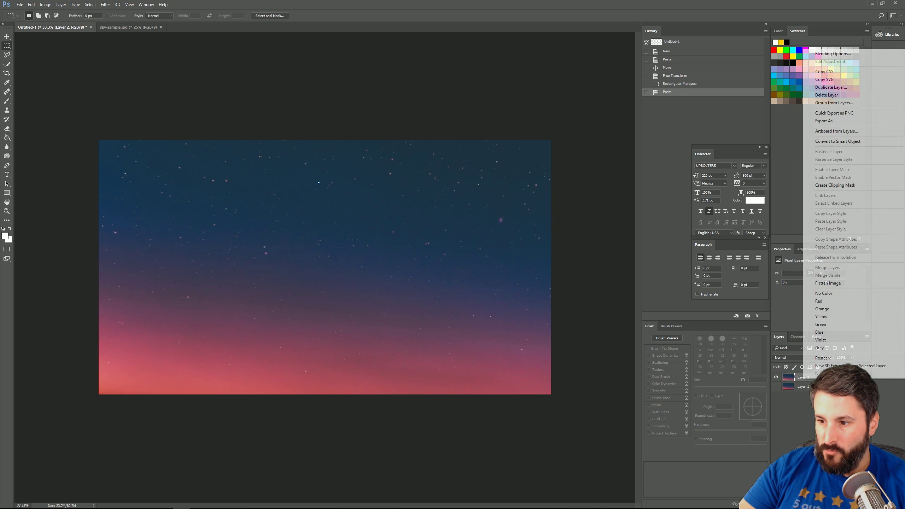
pyautogui.click(828, 54)
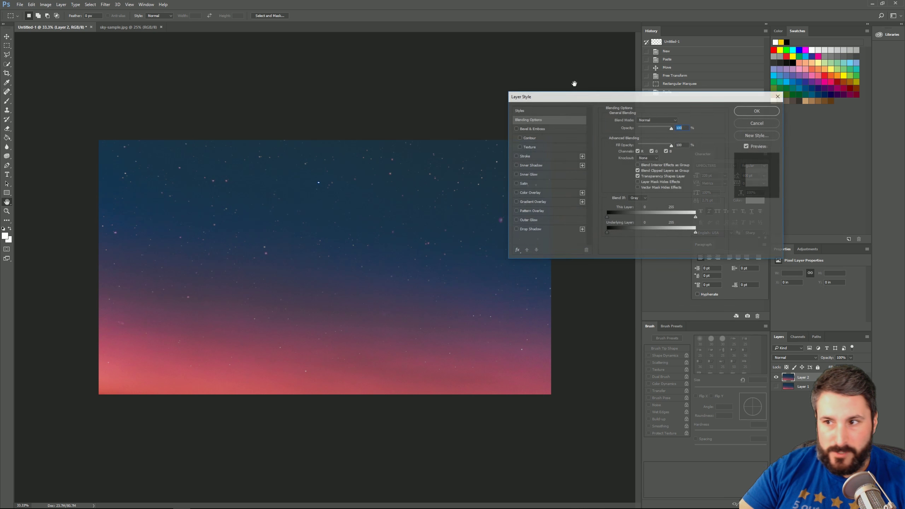
pyautogui.click(516, 155)
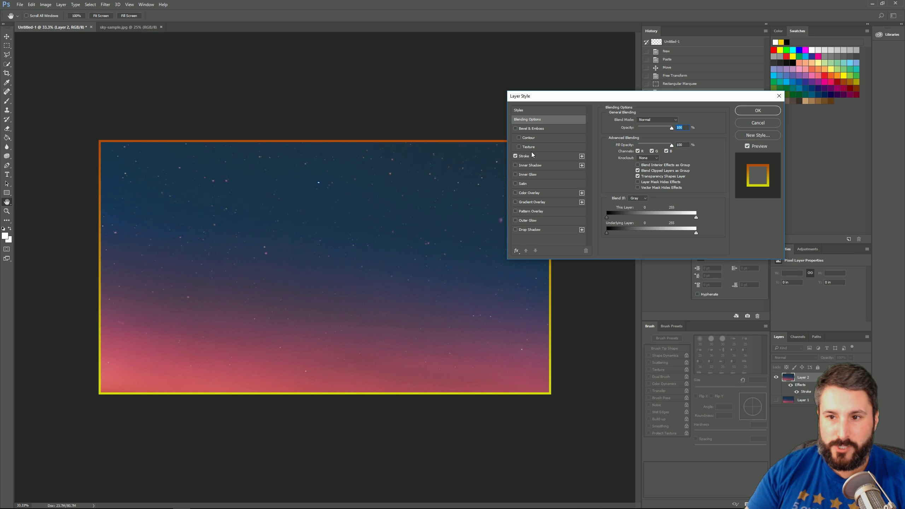
pyautogui.click(545, 156)
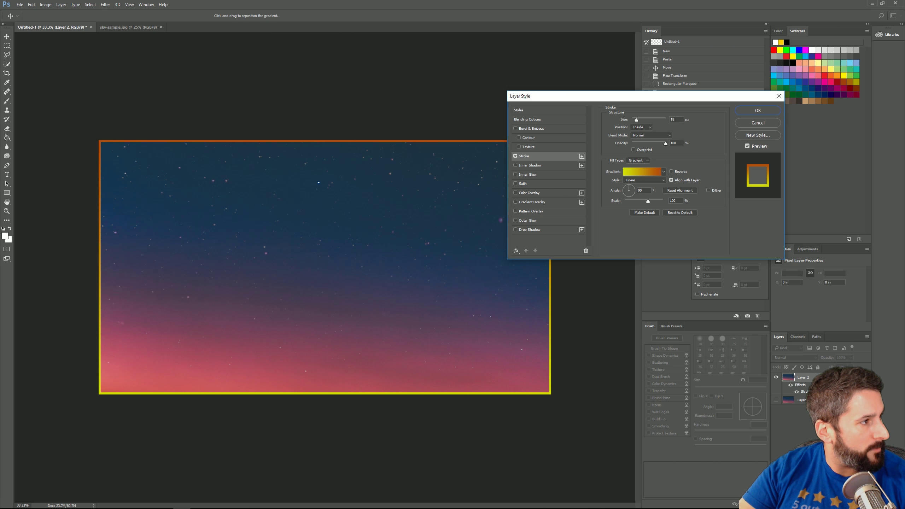
# Switch to the browser, examine the borders on GaryVee's DailyVee video thumbnails, and return to Photoshop.
pyautogui.moveTo(0, 81); pyautogui.dragTo(488, 89)
pyautogui.click(299, 98)
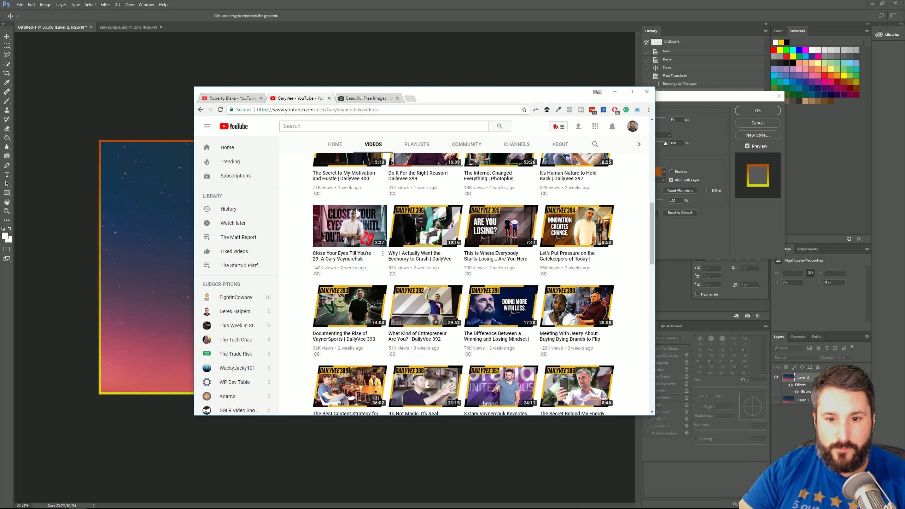
pyautogui.scroll(-2, 380, 212)
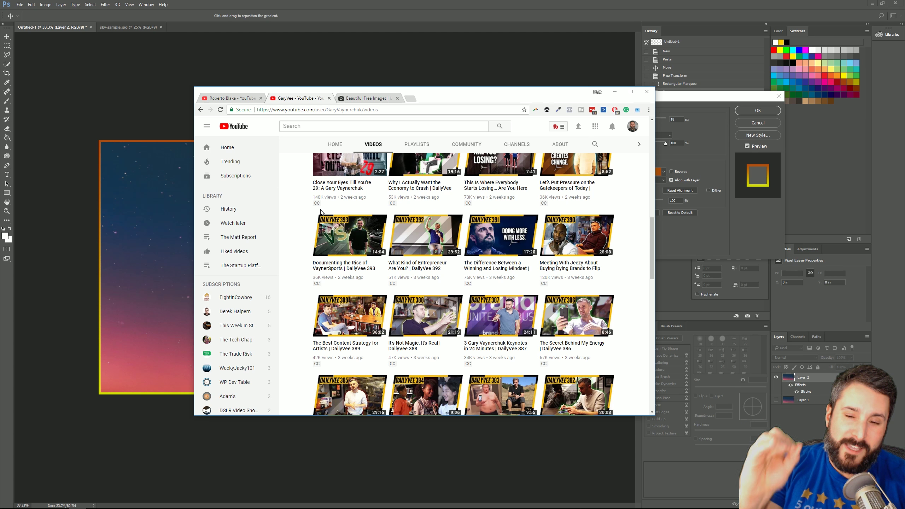
pyautogui.moveTo(524, 93); pyautogui.dragTo(516, 93)
pyautogui.hotkey('alt', 'Tab')
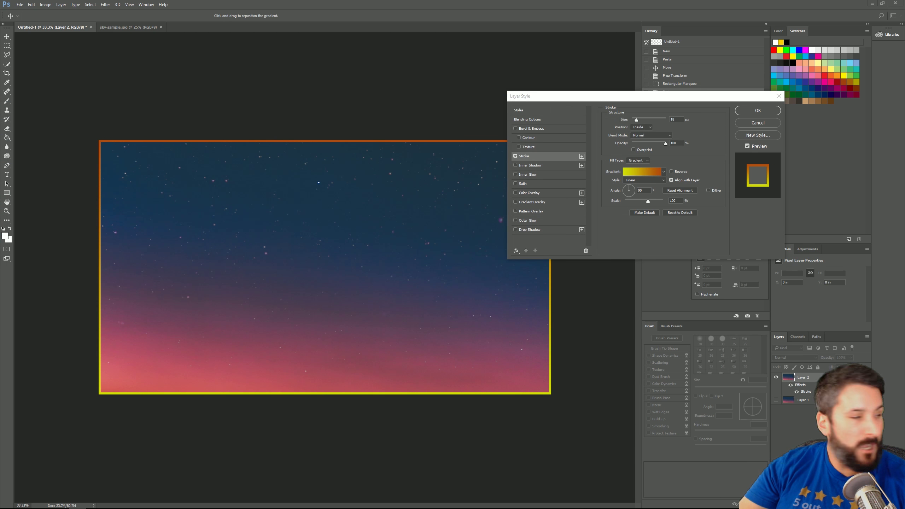
# Set the inside stroke's size to 24 px, keep its yellow-to-orange gradient fill, and apply the layer style.
pyautogui.moveTo(609, 98); pyautogui.dragTo(664, 114)
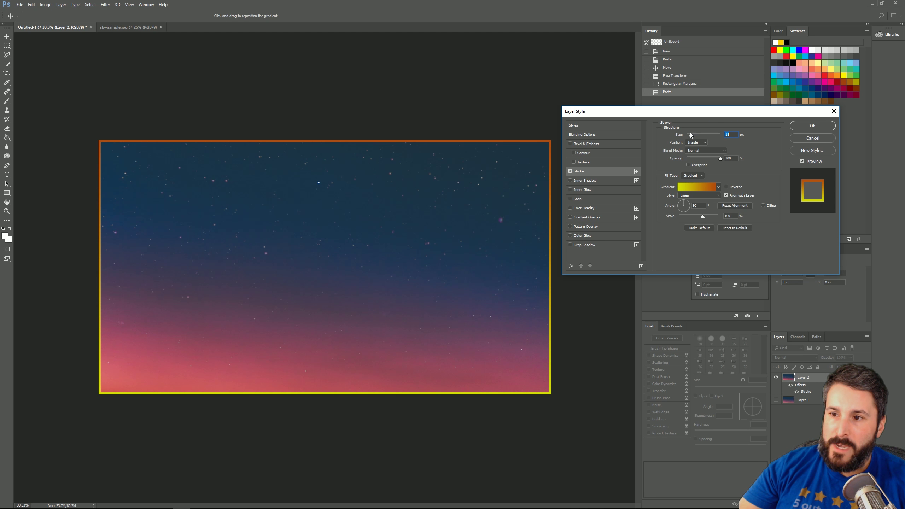
pyautogui.moveTo(690, 135)
pyautogui.mouseDown()
pyautogui.moveTo(700, 136)
pyautogui.moveTo(692, 138)
pyautogui.mouseUp()
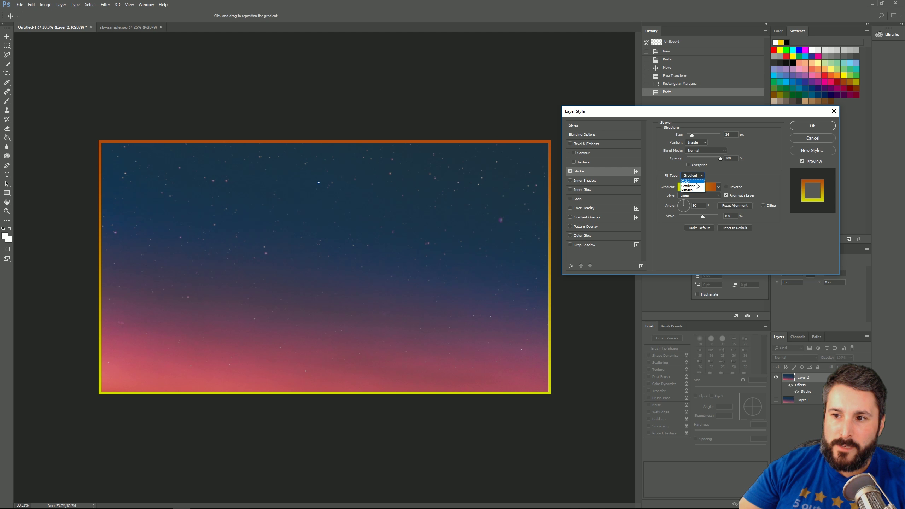
pyautogui.click(694, 178)
pyautogui.click(693, 176)
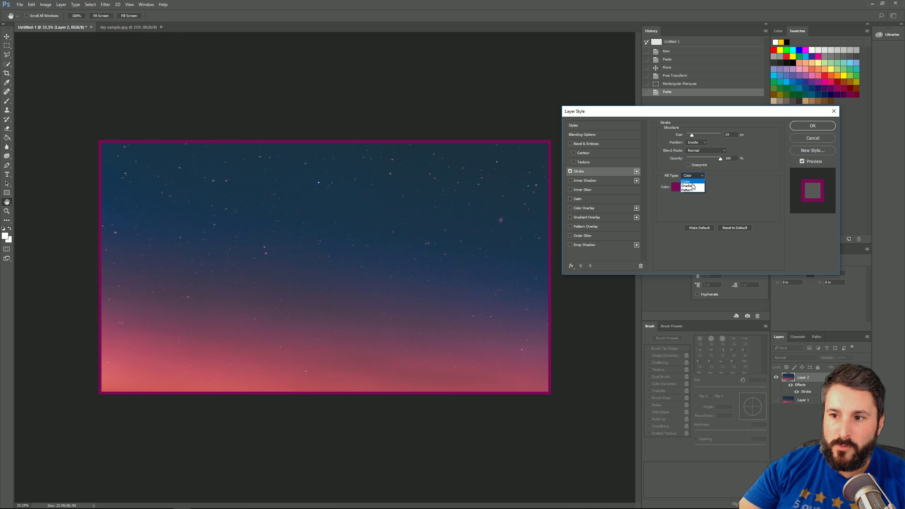
pyautogui.click(693, 183)
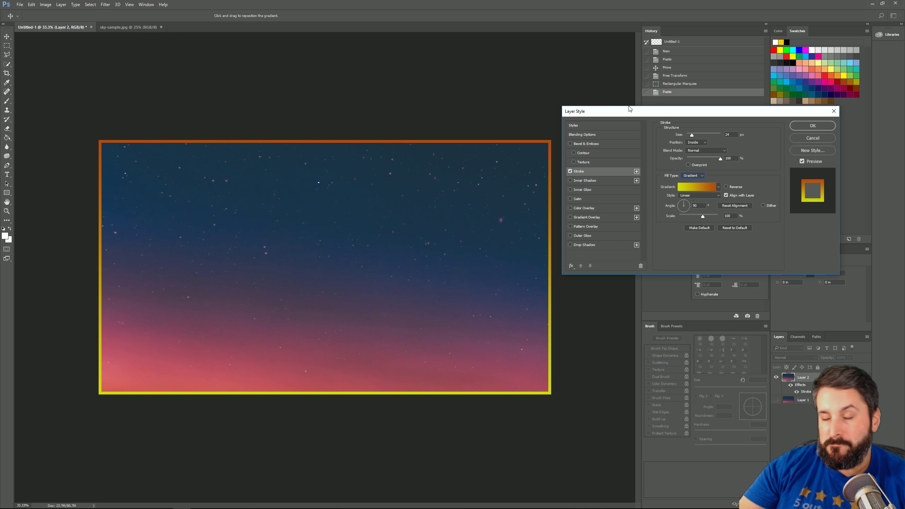
pyautogui.click(806, 126)
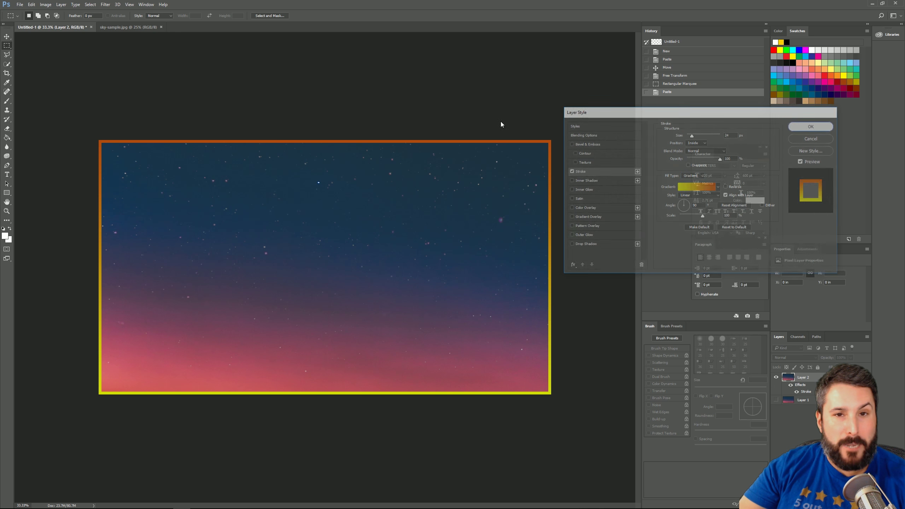
pyautogui.press('m')
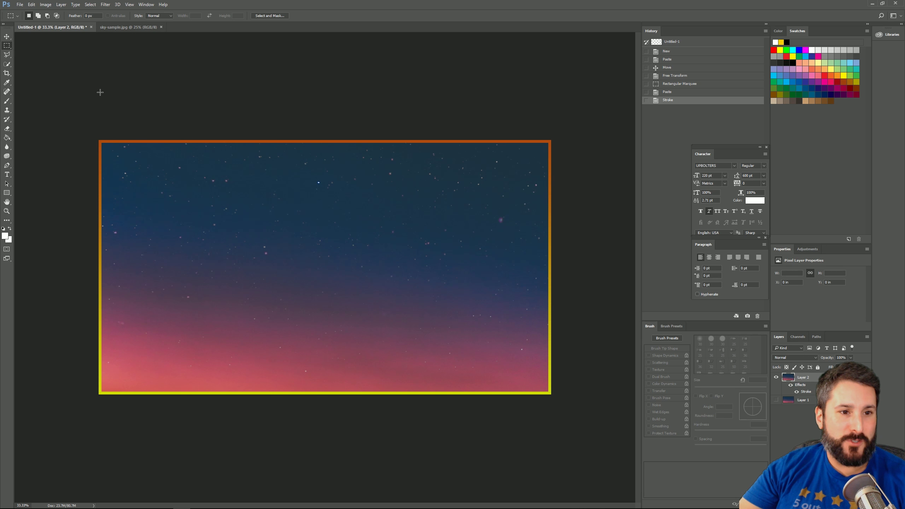
# Switch to the browser, examine the text styling in Roberto Blake's uploaded video thumbnails, and return to Photoshop.
pyautogui.click(7, 174)
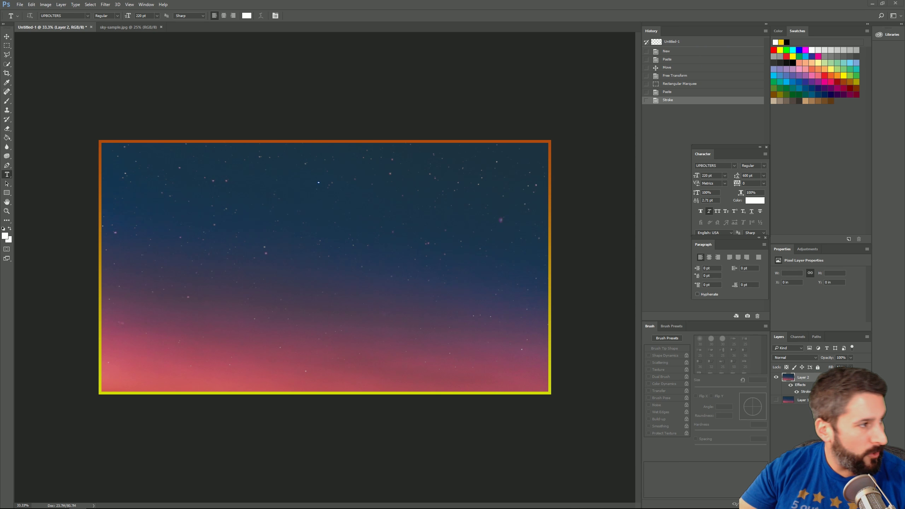
pyautogui.hotkey('alt', 'Tab')
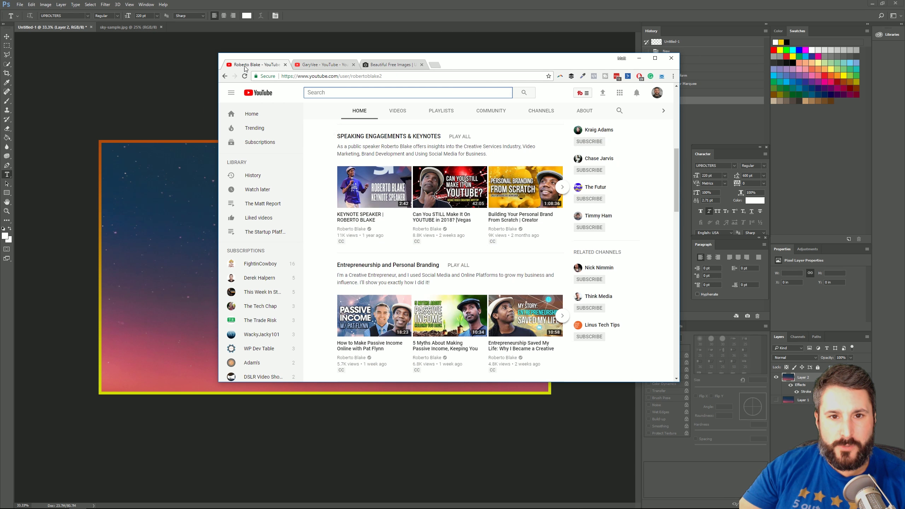
pyautogui.scroll(-3, 447, 215)
pyautogui.scroll(5, 427, 164)
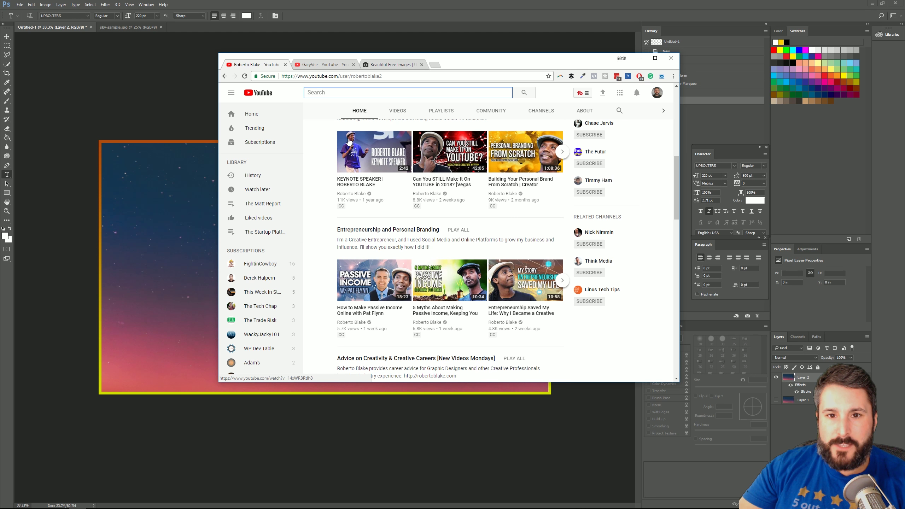
pyautogui.click(409, 113)
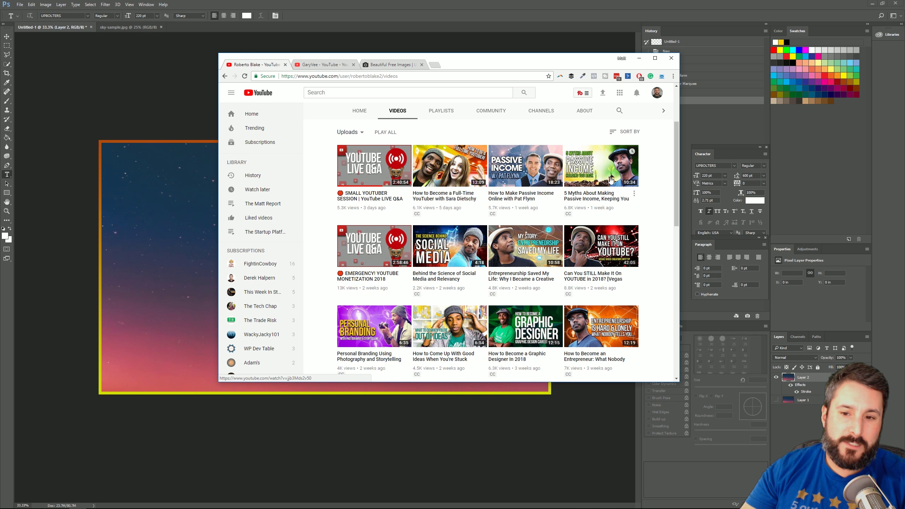
pyautogui.moveTo(469, 64); pyautogui.dragTo(0, 64)
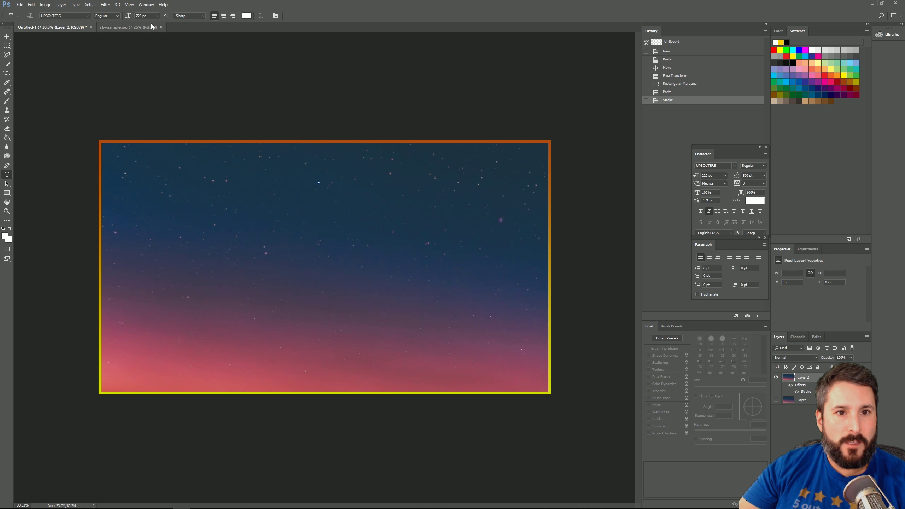
# Add the text "CREATE AWESOME" at 100 pt and move it near the canvas's upper-left corner.
pyautogui.doubleClick(144, 16)
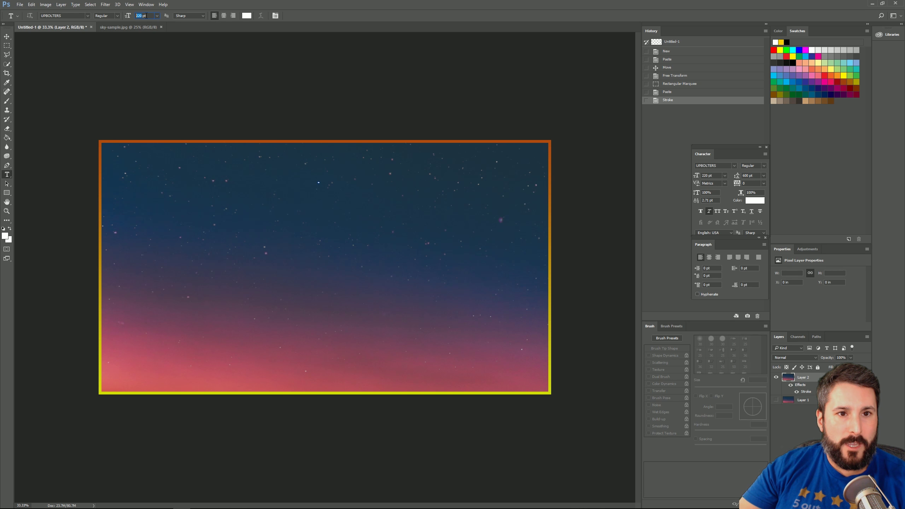
pyautogui.write('100')
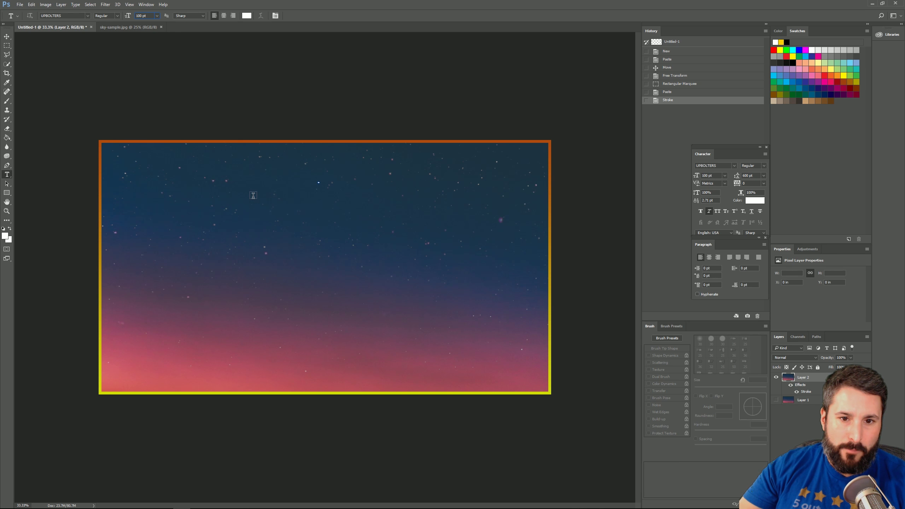
pyautogui.click(245, 225)
pyautogui.write('CRE')
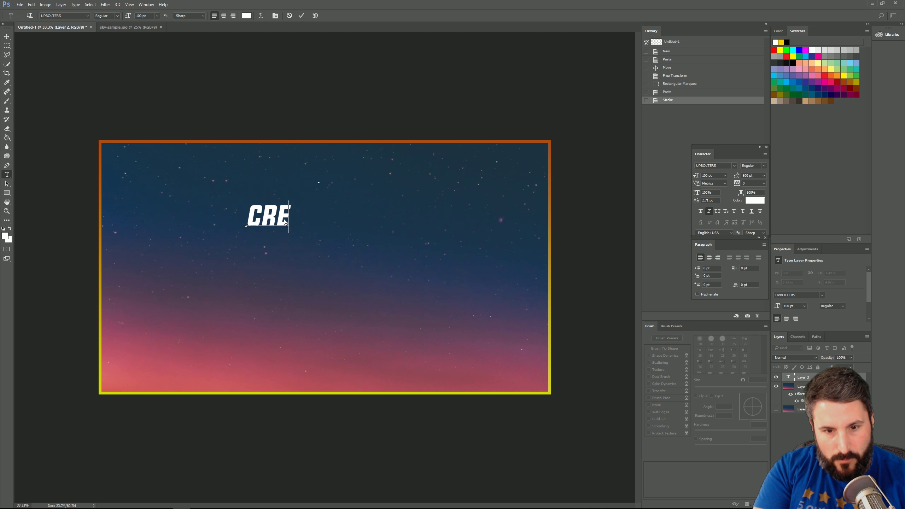
pyautogui.write('ATE AWES')
pyautogui.write('OME')
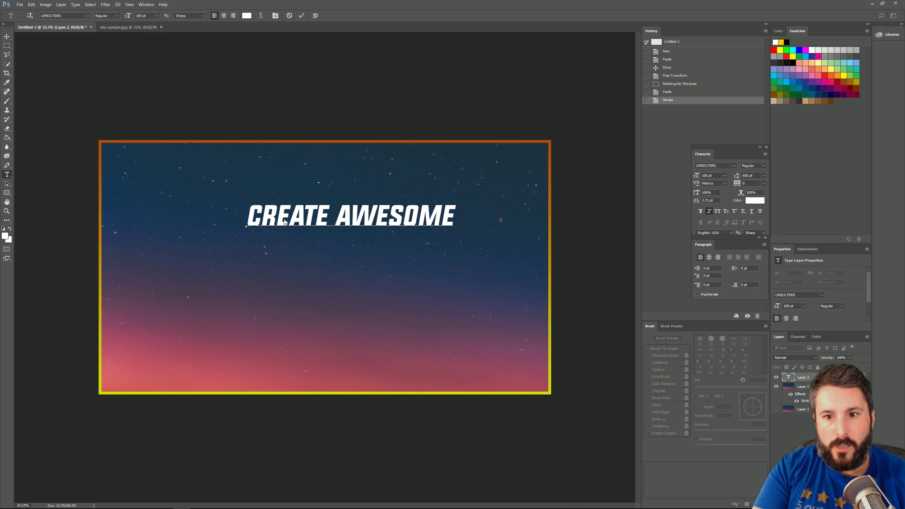
pyautogui.click(300, 15)
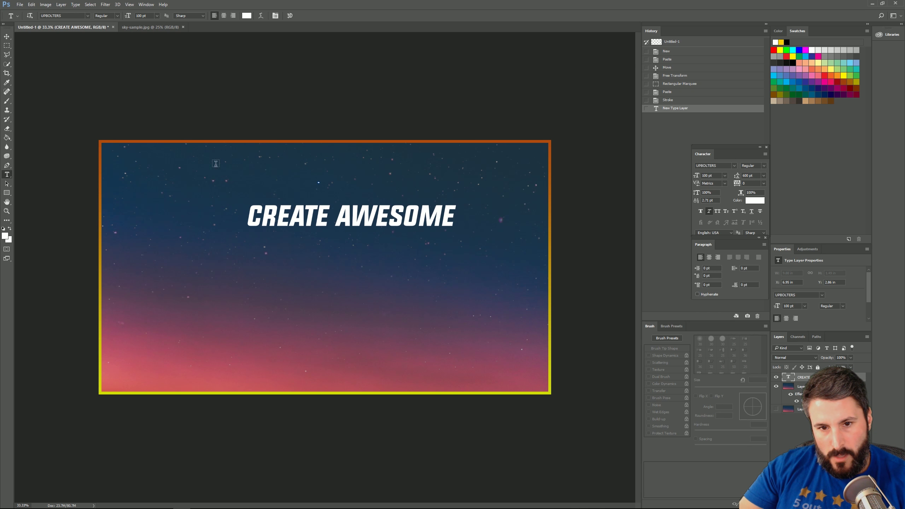
pyautogui.click(6, 38)
pyautogui.moveTo(323, 219); pyautogui.dragTo(212, 178)
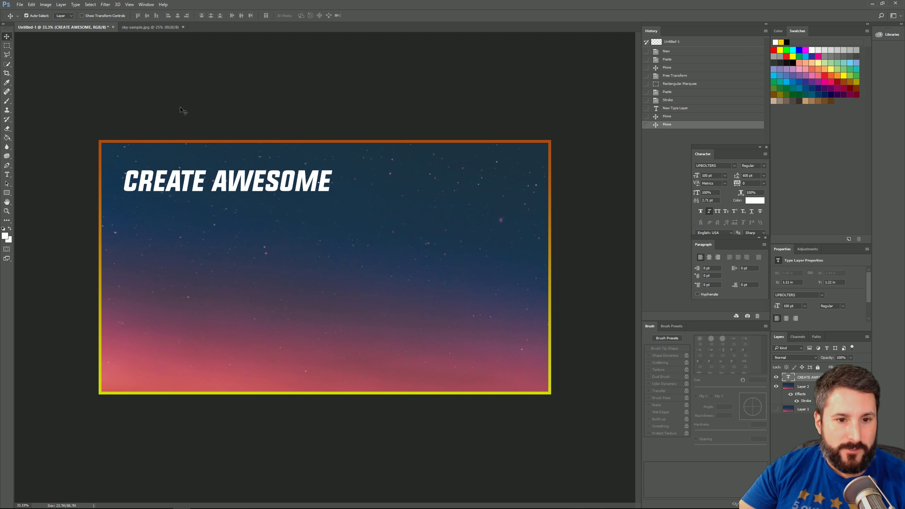
# Add a separate text layer reading "YOUTUBE" just below the "CREATE AWESOME" line.
pyautogui.click(10, 177)
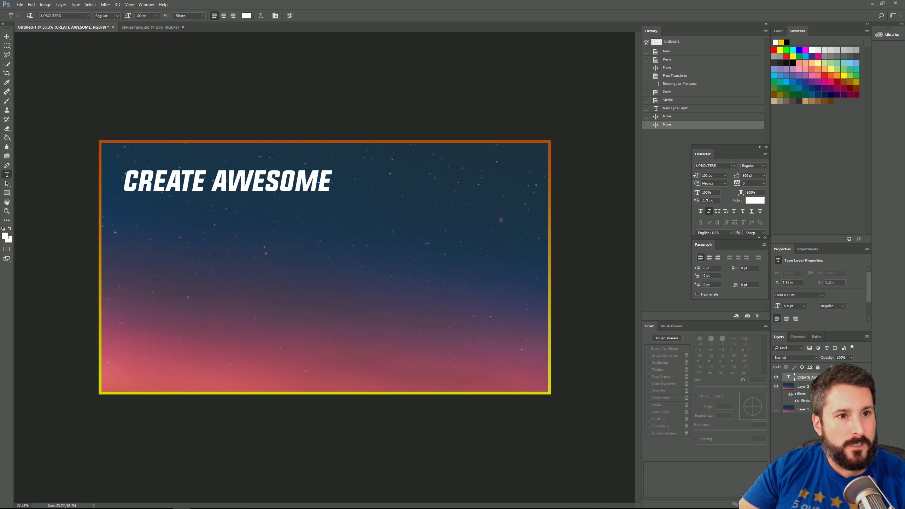
pyautogui.click(137, 228)
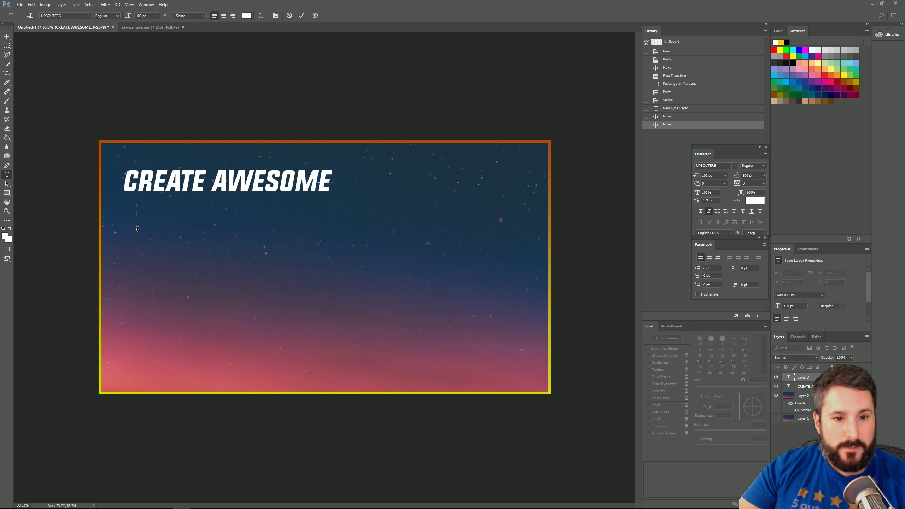
pyautogui.write('YOU')
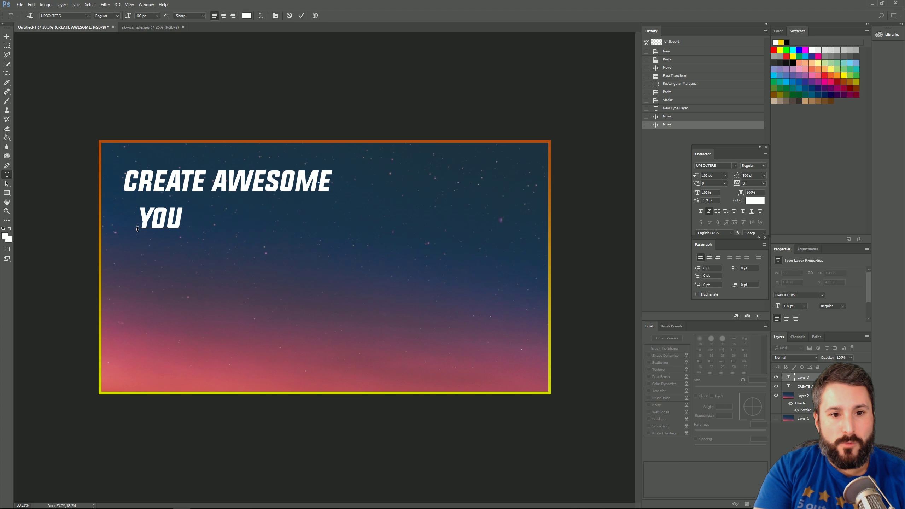
pyautogui.write('TUBE')
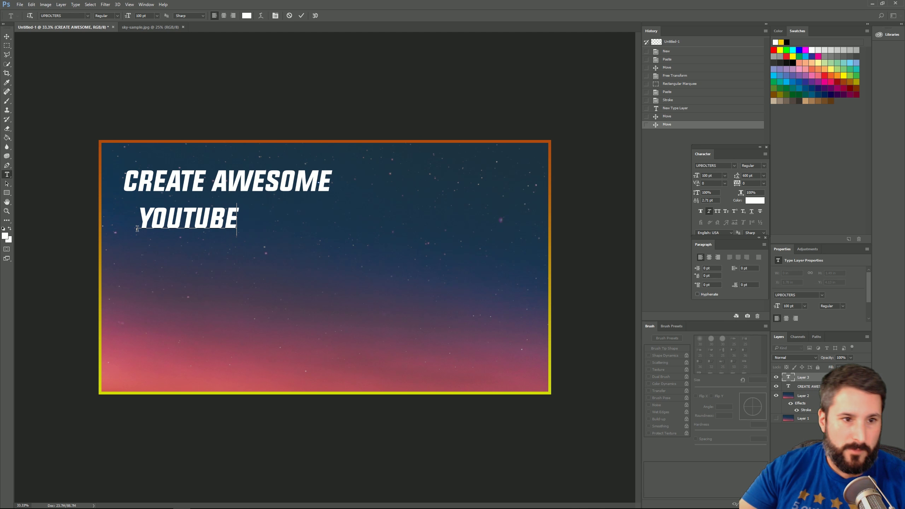
pyautogui.click(301, 15)
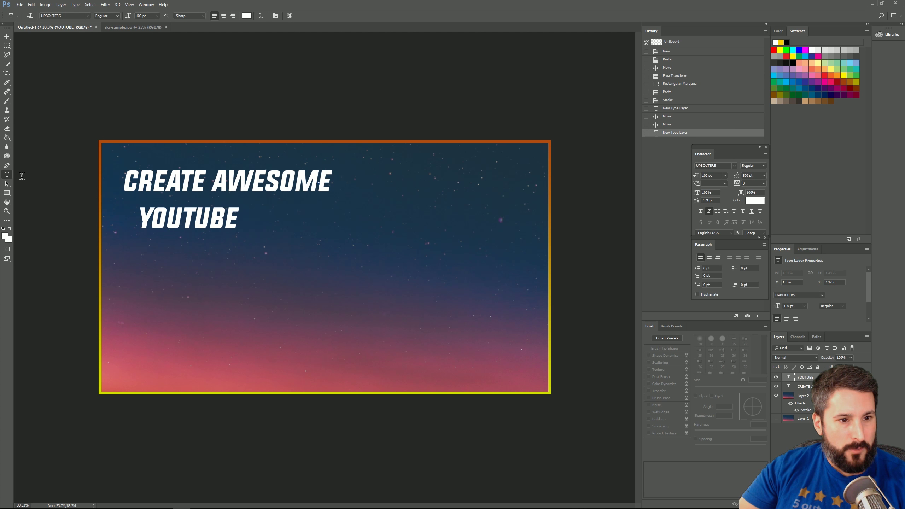
# Add a separate text layer reading "THUMBNAILS" just below the "YOUTUBE" line.
pyautogui.click(137, 252)
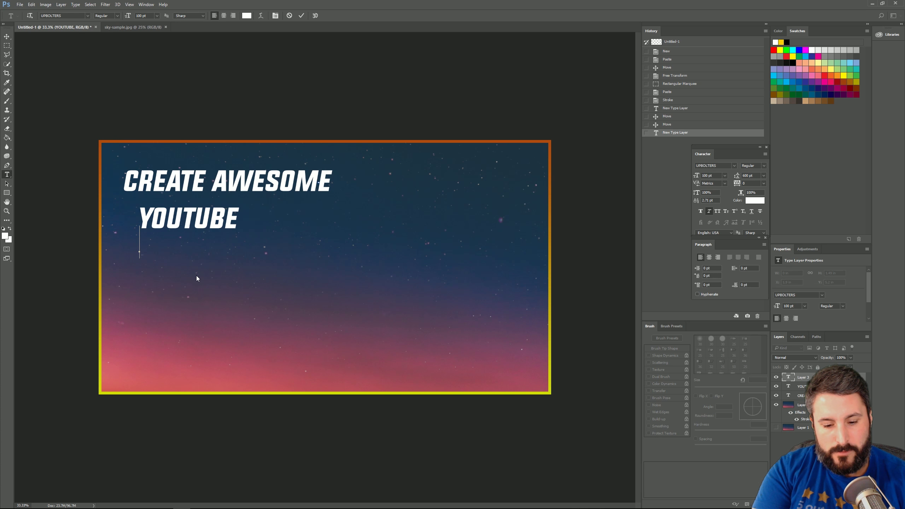
pyautogui.write('THUMBNAILS')
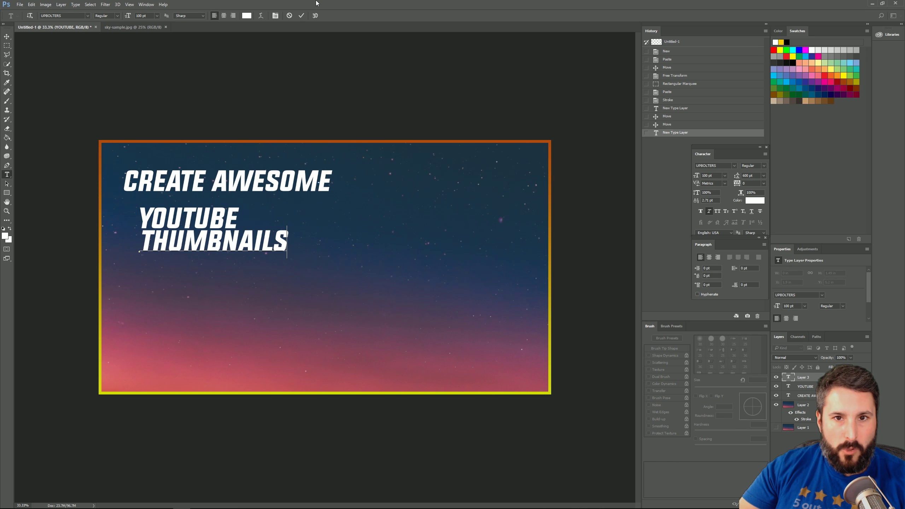
pyautogui.click(301, 15)
# Set the "YOUTUBE" text to 220 pt and move it directly beneath "CREATE AWESOME", aligned with that line's left edge.
pyautogui.doubleClick(179, 221)
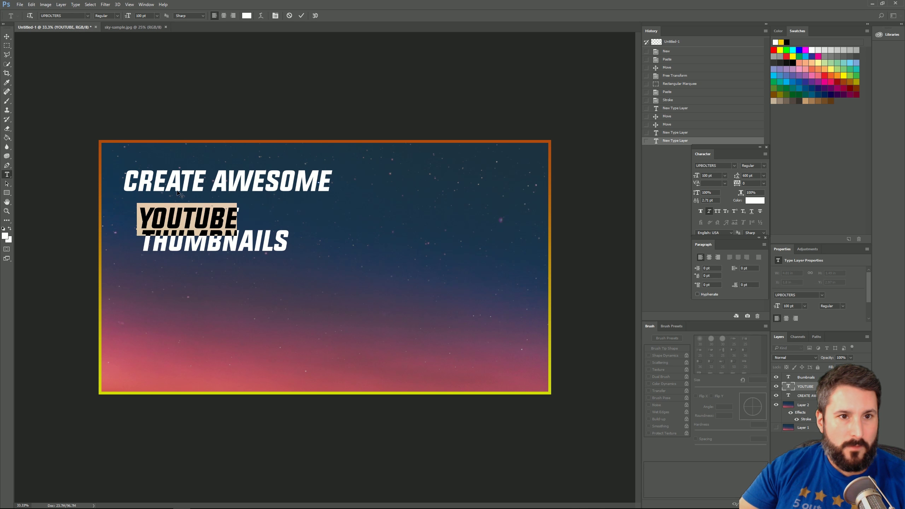
pyautogui.doubleClick(143, 15)
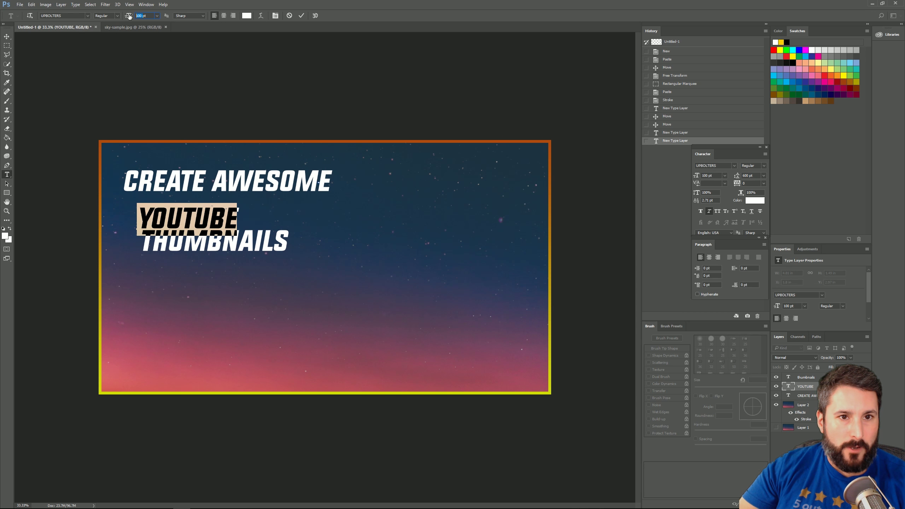
pyautogui.write('220')
pyautogui.press('Return')
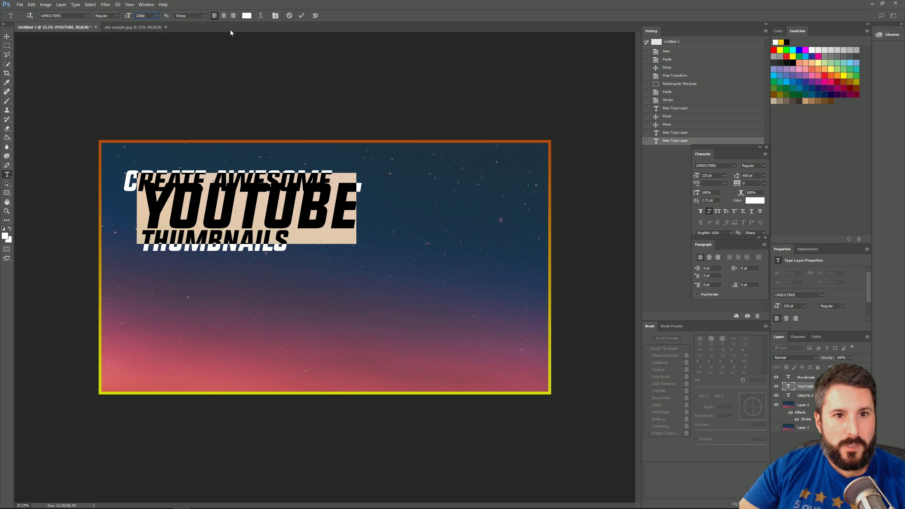
pyautogui.click(301, 15)
pyautogui.click(6, 37)
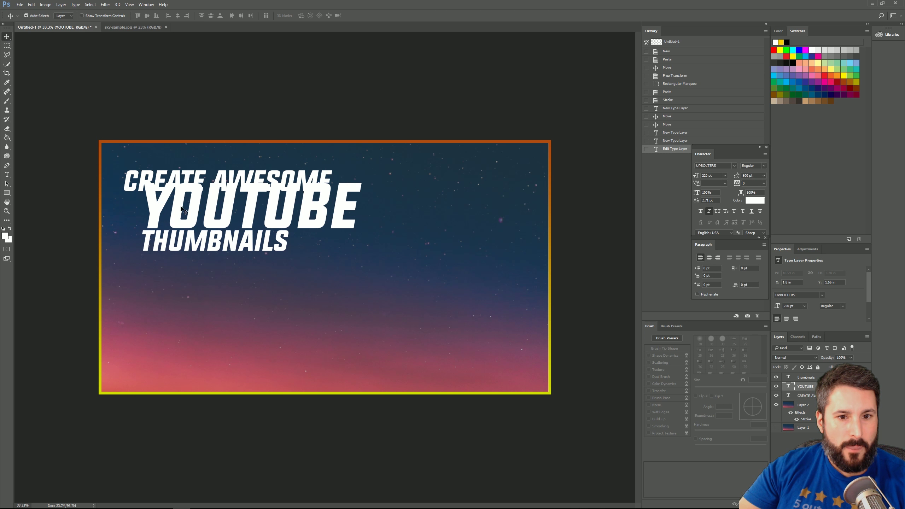
pyautogui.moveTo(181, 210); pyautogui.dragTo(160, 222)
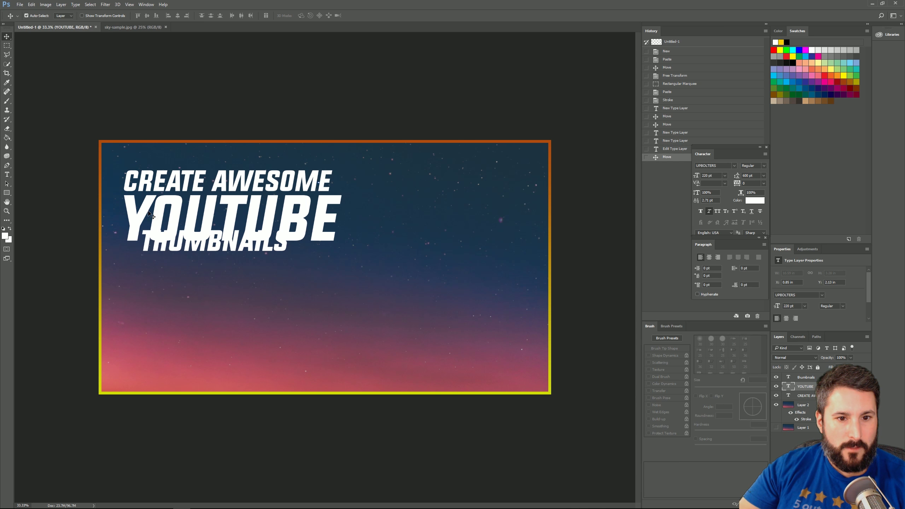
# Set the "THUMBNAILS" text to 220 pt and move it directly beneath "YOUTUBE", aligned with the left edge of the title.
pyautogui.click(813, 377)
pyautogui.click(7, 174)
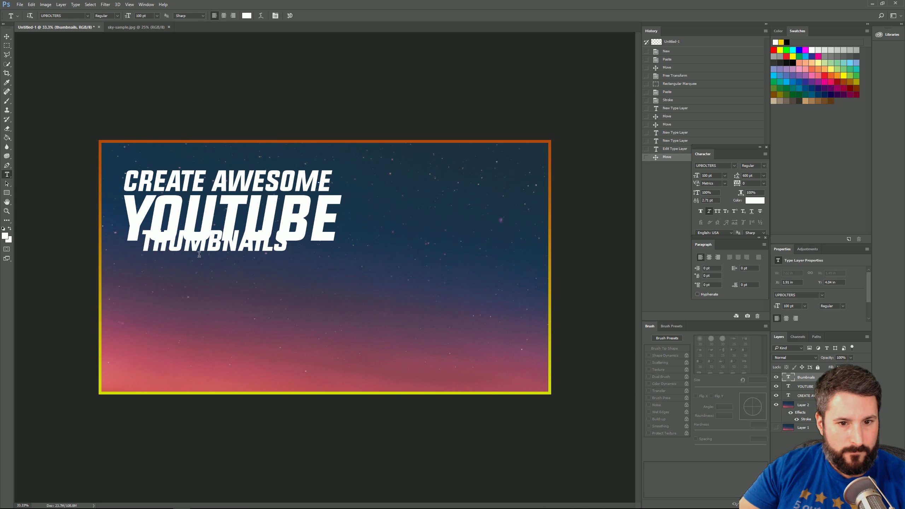
pyautogui.doubleClick(201, 249)
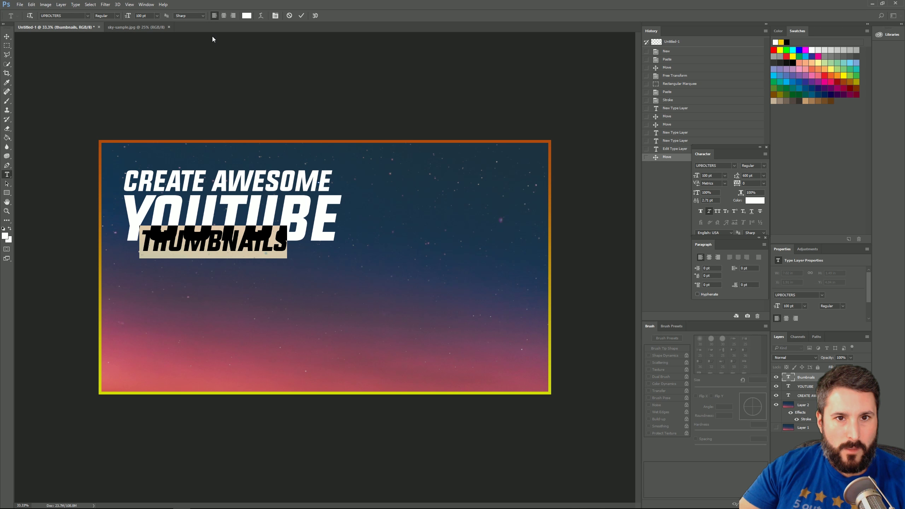
pyautogui.doubleClick(143, 16)
pyautogui.write('220')
pyautogui.press('Return')
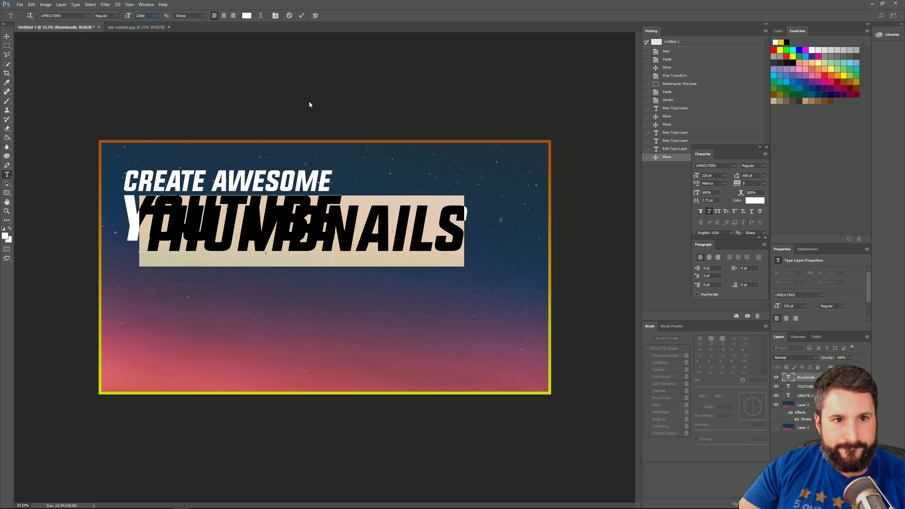
pyautogui.click(301, 15)
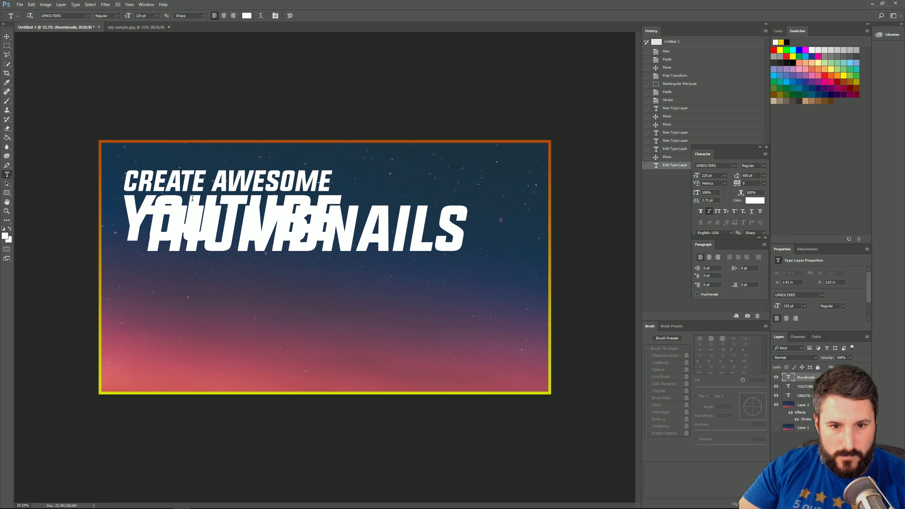
pyautogui.click(7, 37)
pyautogui.moveTo(219, 235); pyautogui.dragTo(196, 275)
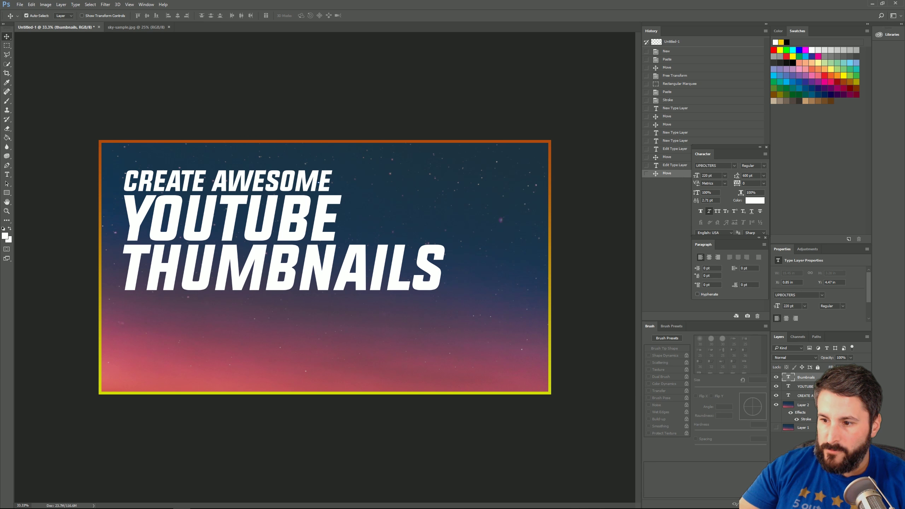
# Select all three title text layers, shift them together slightly down and to the left, and deselect them.
pyautogui.keyDown('shift'); pyautogui.click(826, 396); pyautogui.keyUp('shift')
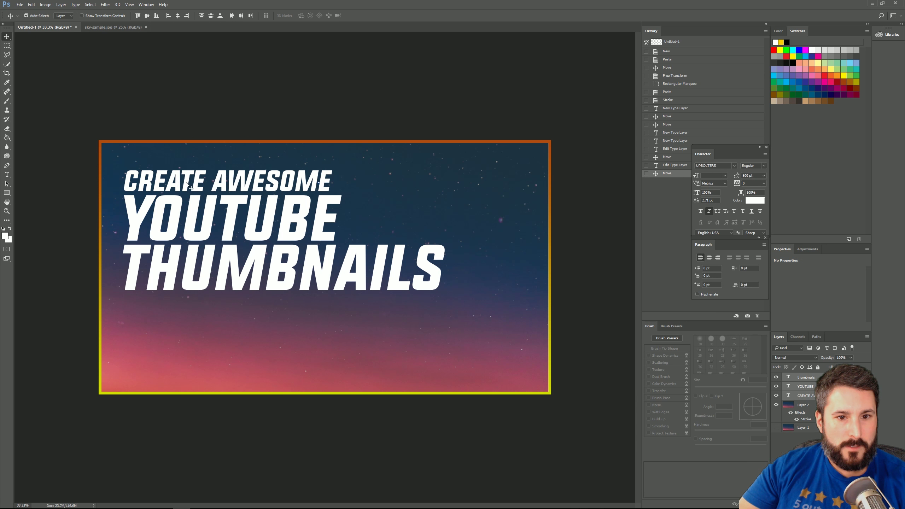
pyautogui.moveTo(187, 184)
pyautogui.mouseDown()
pyautogui.moveTo(175, 174)
pyautogui.moveTo(180, 191)
pyautogui.mouseUp()
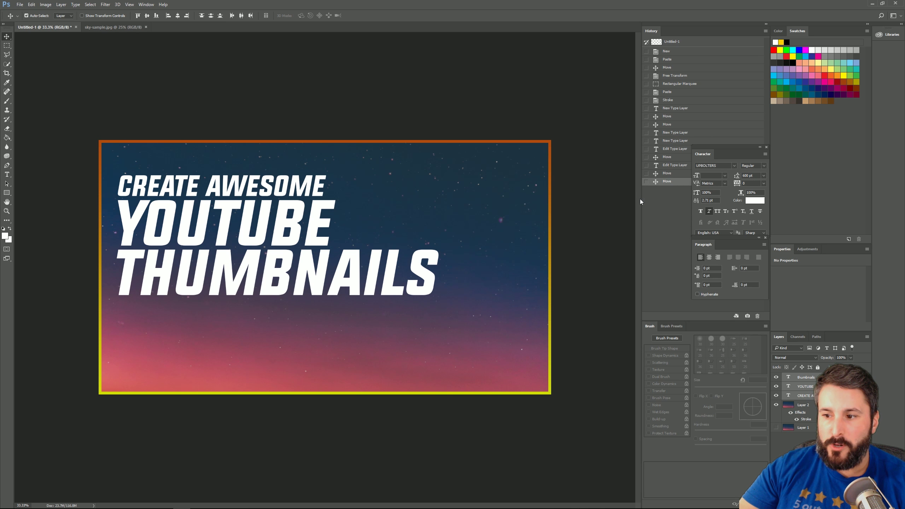
pyautogui.click(591, 320)
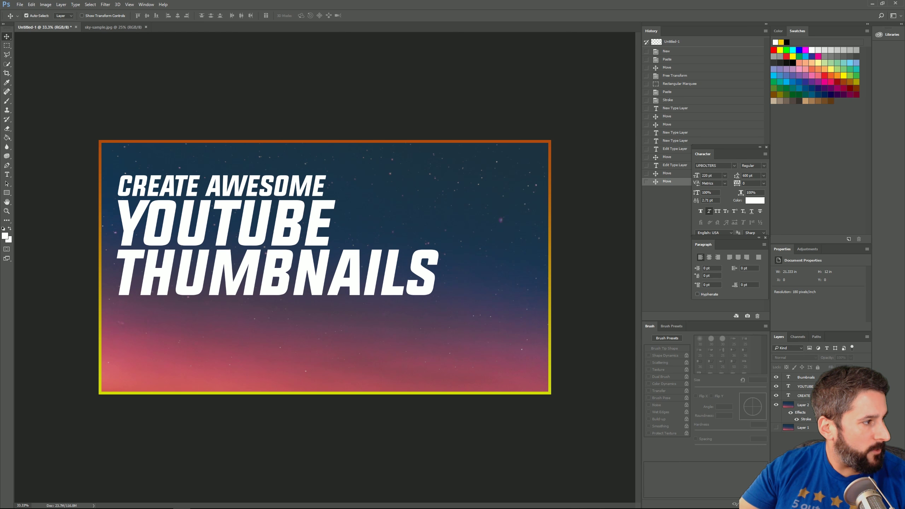
# Switch to the browser, look through more of Roberto Blake's video thumbnails for design ideas, and move the browser window off the canvas.
pyautogui.hotkey('alt', 'Tab')
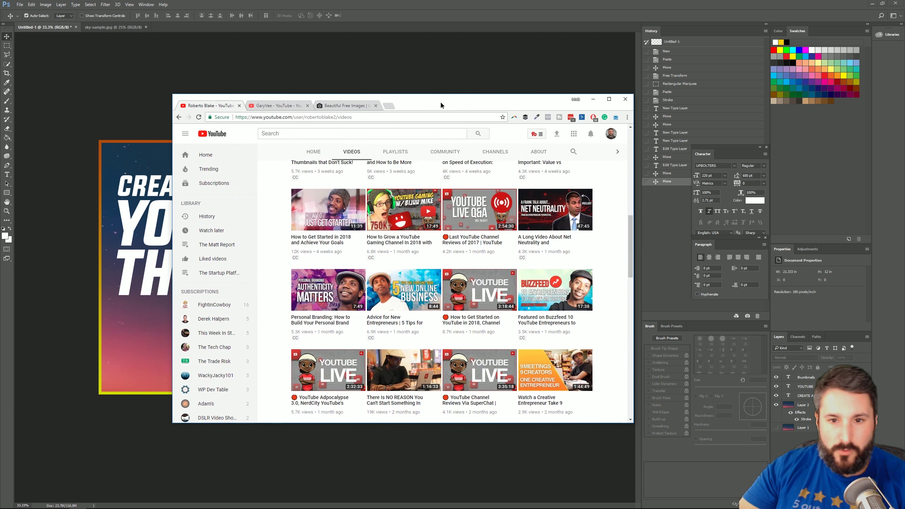
pyautogui.moveTo(439, 101); pyautogui.dragTo(399, 104)
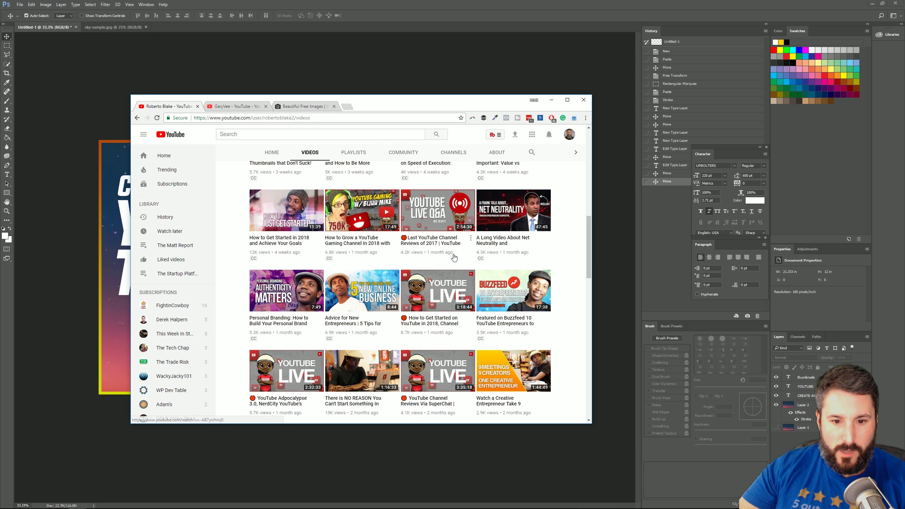
pyautogui.scroll(-6, 453, 255)
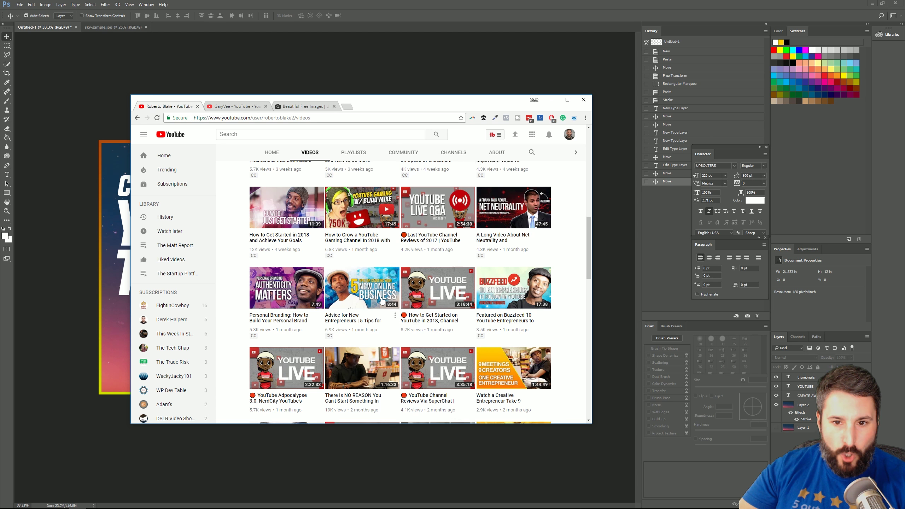
pyautogui.scroll(-5, 419, 291)
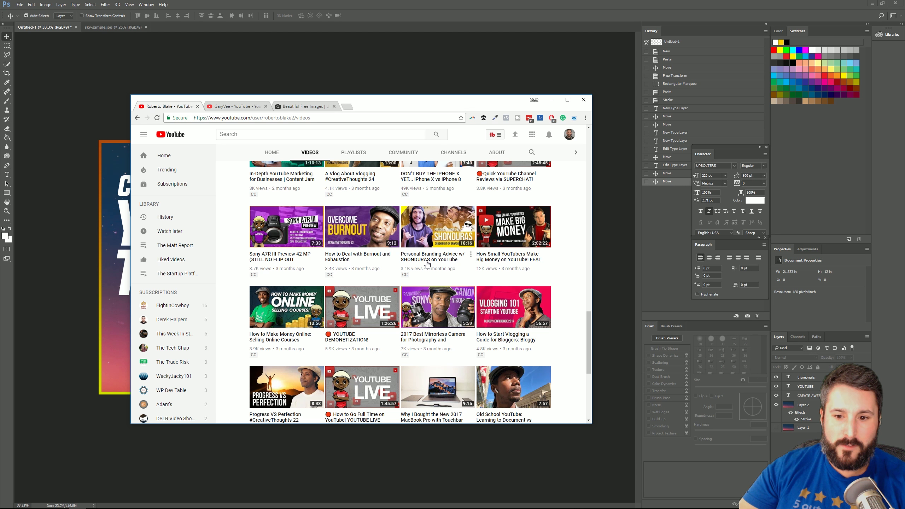
pyautogui.scroll(-2, 427, 265)
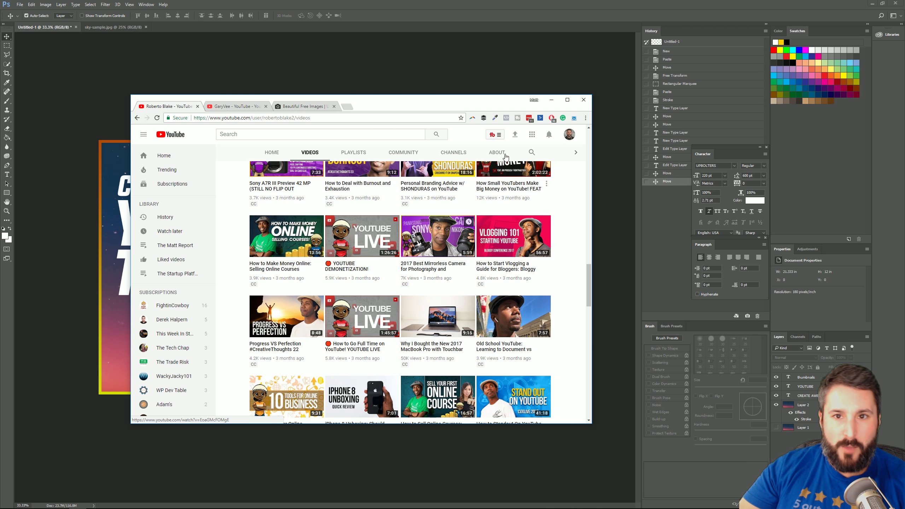
pyautogui.moveTo(470, 104); pyautogui.dragTo(0, 107)
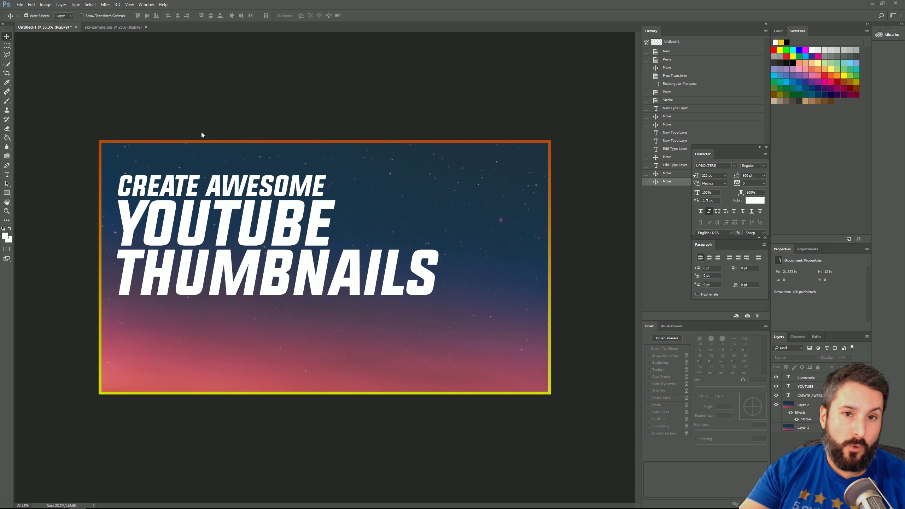
# Open the youtube-logo and Adobe_Photoshop_CC_icon.svg images from the making thumbnails folder.
pyautogui.click(19, 4)
pyautogui.click(28, 18)
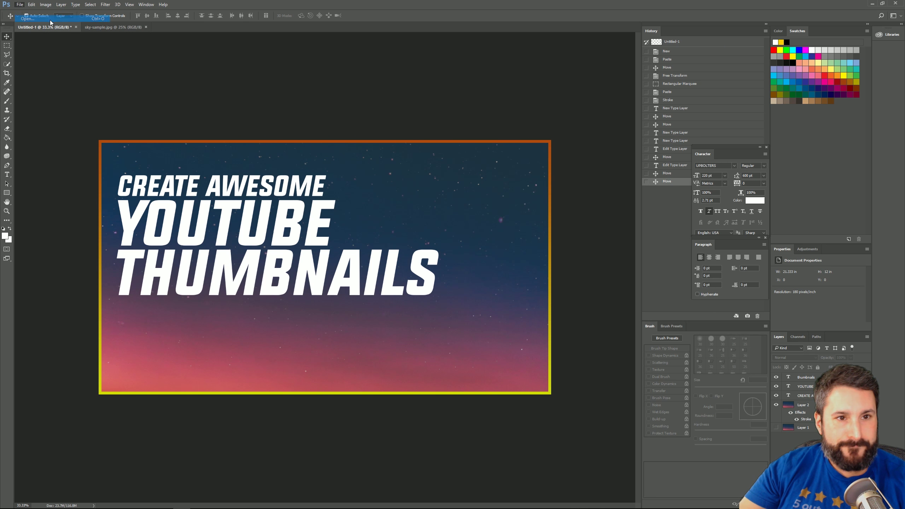
pyautogui.click(367, 99)
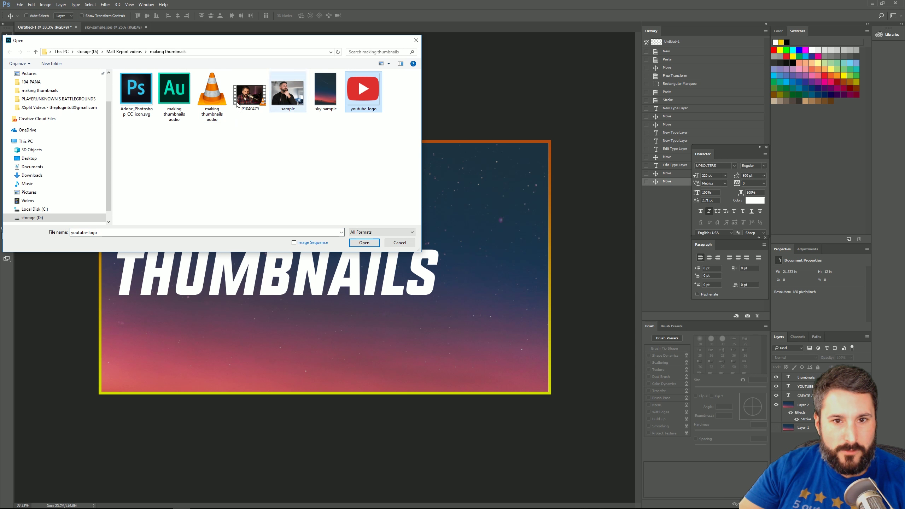
pyautogui.keyDown('ctrl'); pyautogui.click(136, 91); pyautogui.keyUp('ctrl')
pyautogui.click(372, 245)
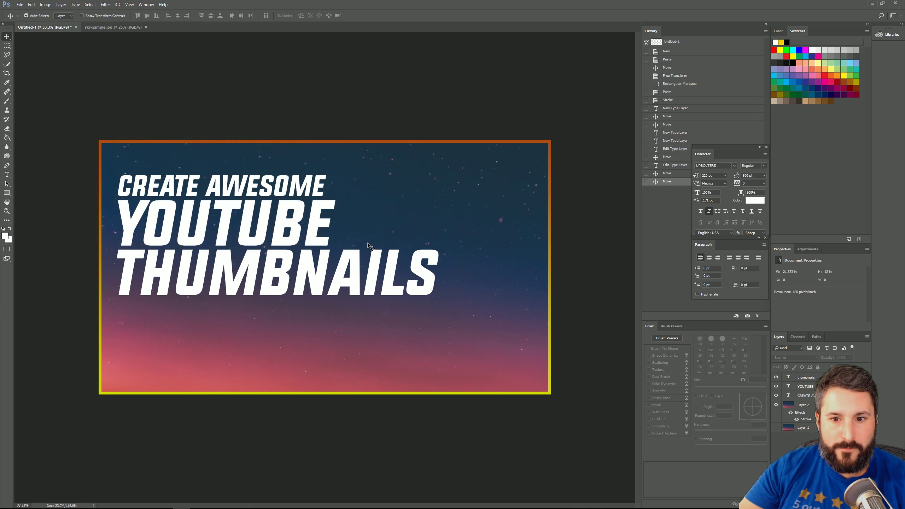
# Copy the whole YouTube logo into the thumbnail document and move it below the title near the lower-left corner.
pyautogui.hotkey('ctrl', 'a')
pyautogui.hotkey('ctrl', 'c')
pyautogui.hotkey('ctrl', 'Tab')
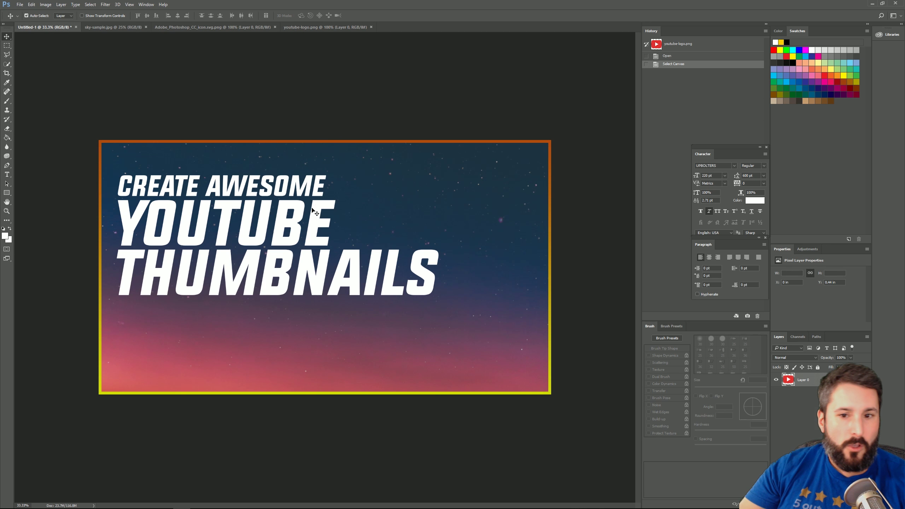
pyautogui.hotkey('ctrl', 'v')
pyautogui.moveTo(331, 274); pyautogui.dragTo(172, 350)
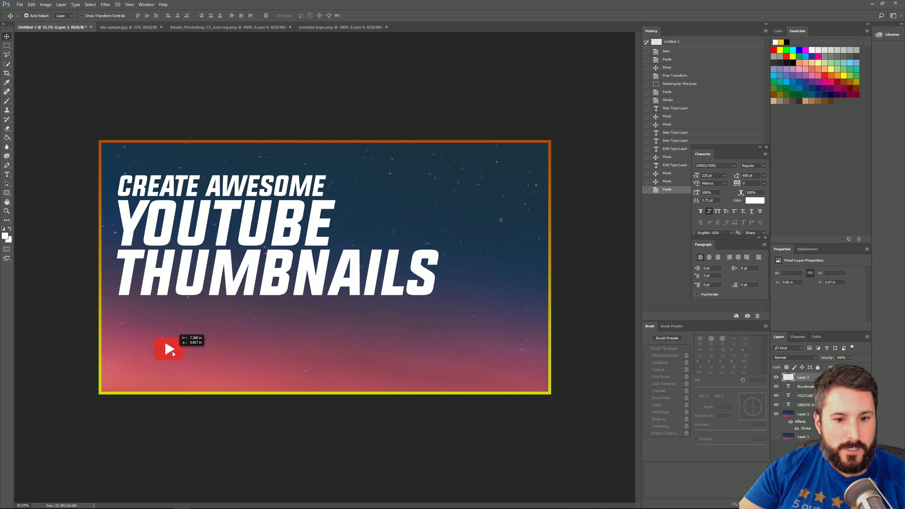
# Copy the whole Photoshop icon into the thumbnail document and move it over the lower-left part of the canvas.
pyautogui.click(229, 28)
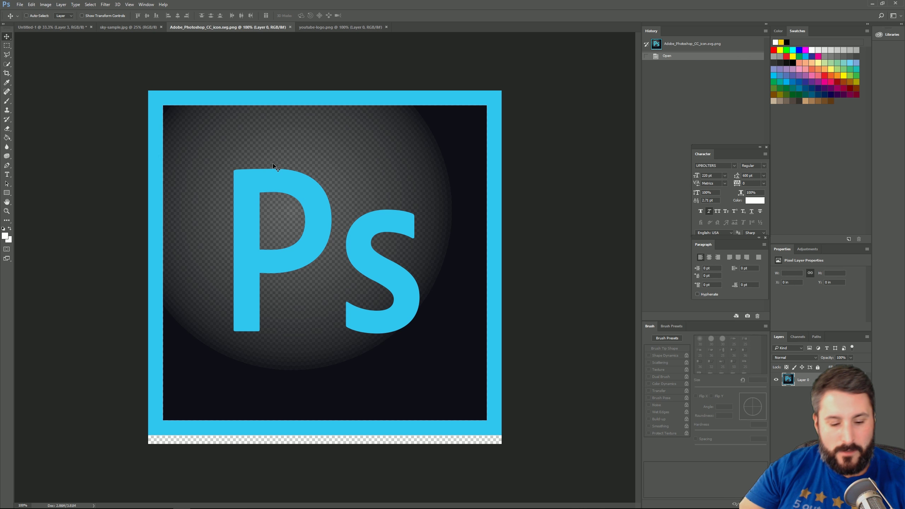
pyautogui.hotkey('ctrl', 'a')
pyautogui.hotkey('ctrl', 'c')
pyautogui.click(66, 27)
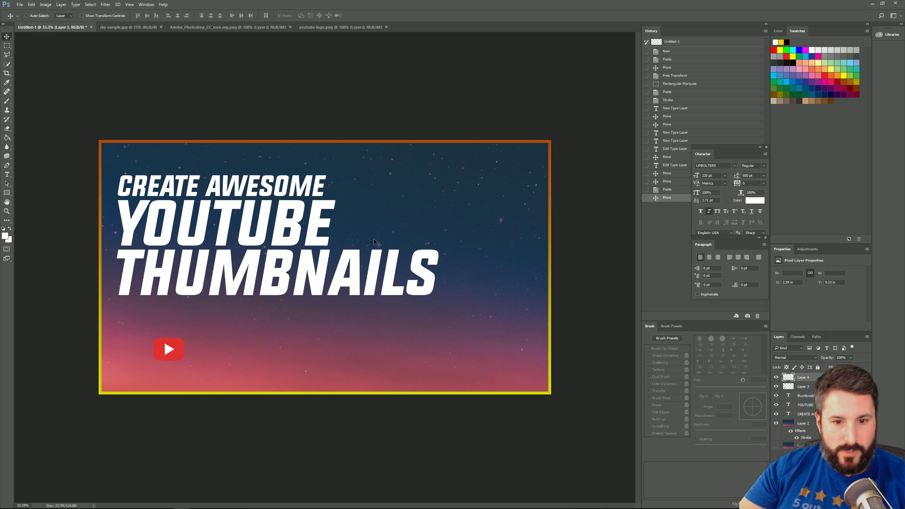
pyautogui.hotkey('ctrl', 'v')
pyautogui.moveTo(328, 256); pyautogui.dragTo(188, 300)
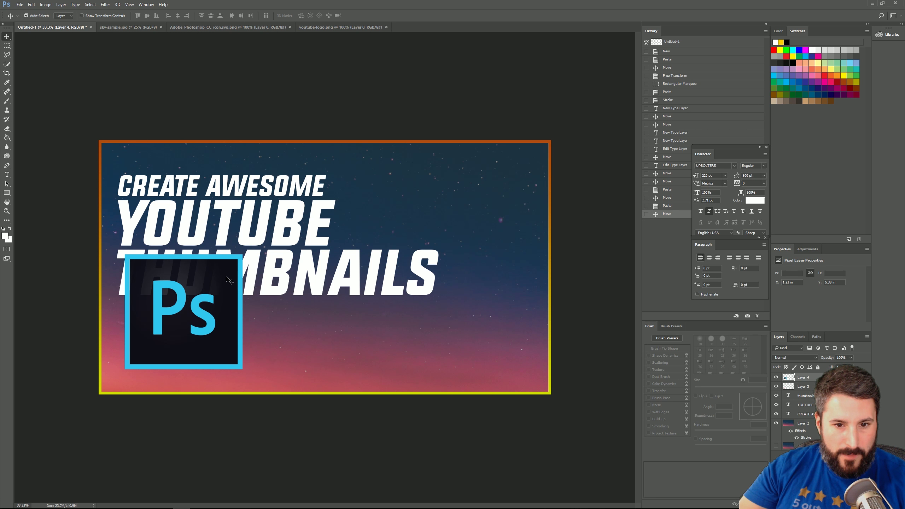
# Scale the Photoshop icon down to about 48% and place it below the title in the canvas's lower-left corner.
pyautogui.hotkey('ctrl', 't')
pyautogui.moveTo(243, 255); pyautogui.dragTo(145, 335)
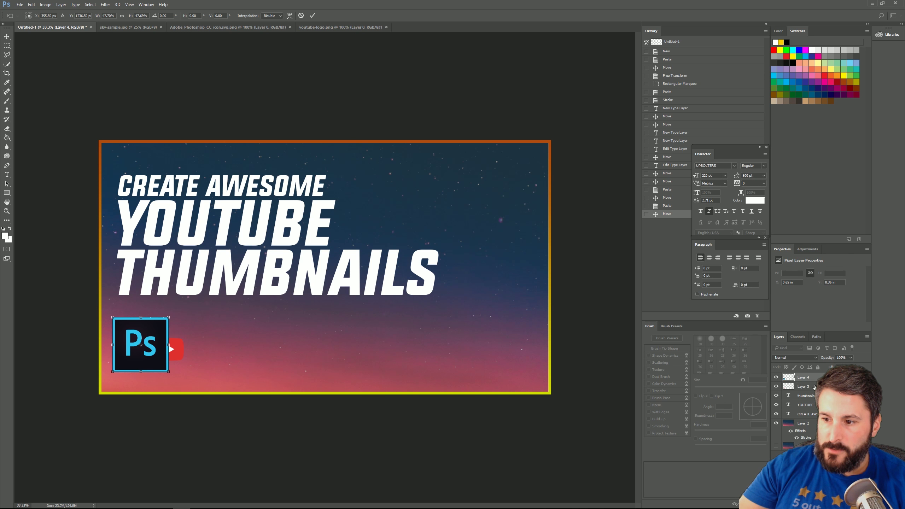
pyautogui.click(312, 15)
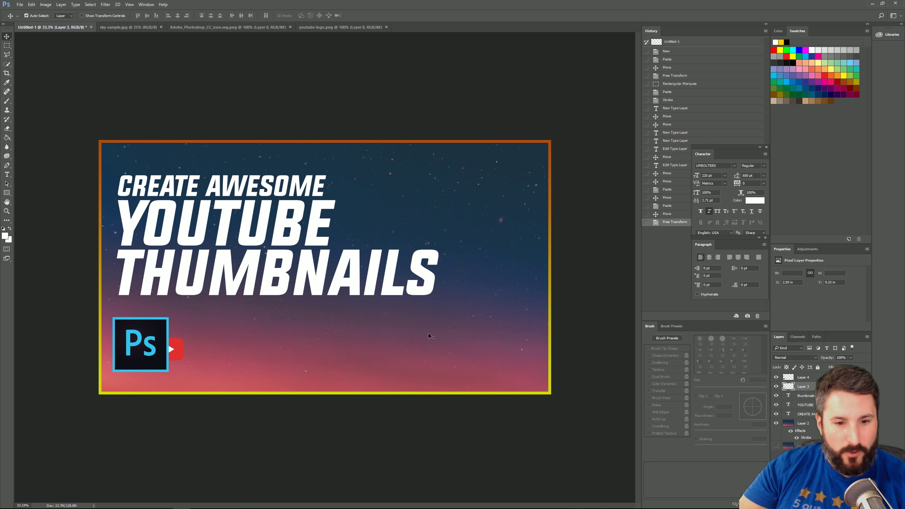
# Move the YouTube logo to the right of the Photoshop icon and scale it up to about 187%.
pyautogui.moveTo(181, 352); pyautogui.dragTo(224, 341)
pyautogui.hotkey('ctrl', 't')
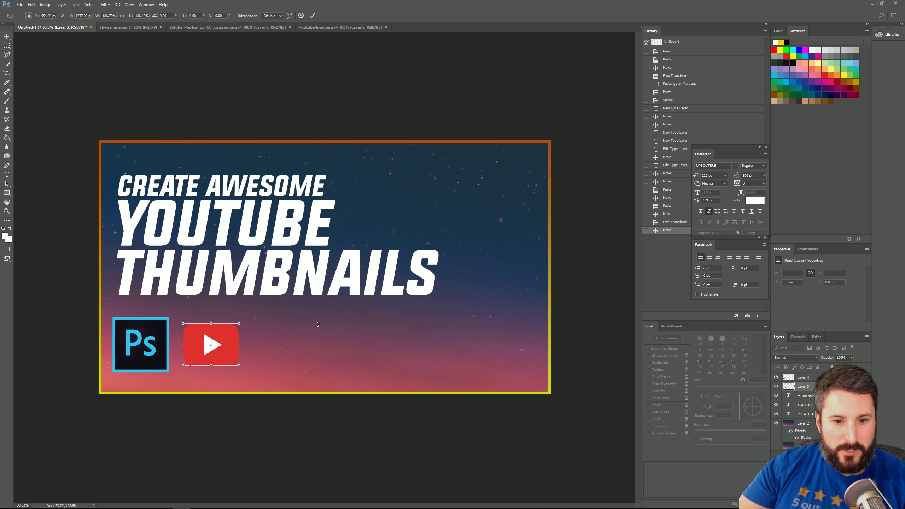
pyautogui.click(312, 15)
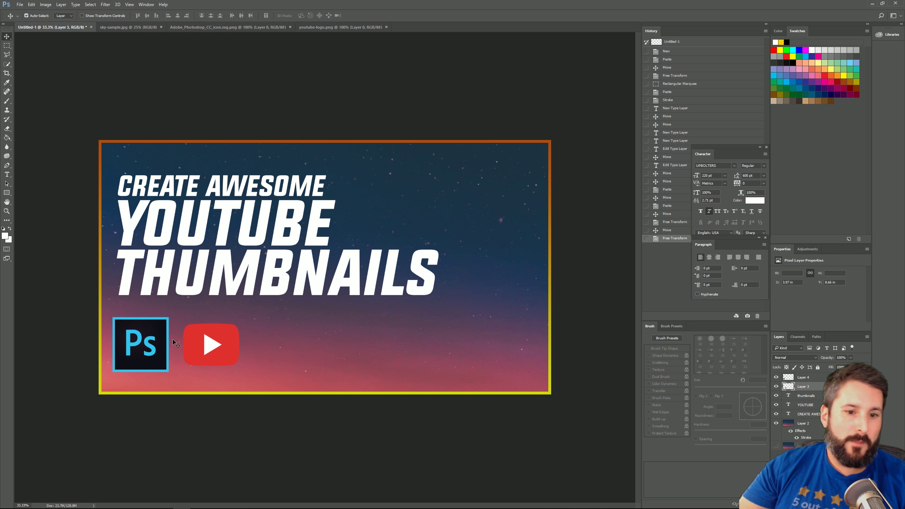
# Shift the Photoshop icon slightly right to line up with the title's left edge, and select the sky background layer.
pyautogui.moveTo(149, 342); pyautogui.dragTo(154, 341)
pyautogui.moveTo(206, 354); pyautogui.dragTo(207, 354)
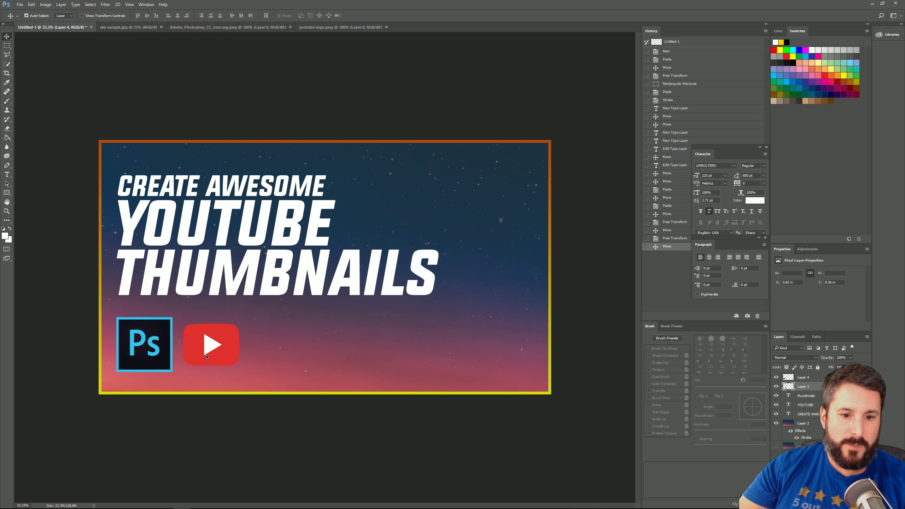
pyautogui.click(311, 346)
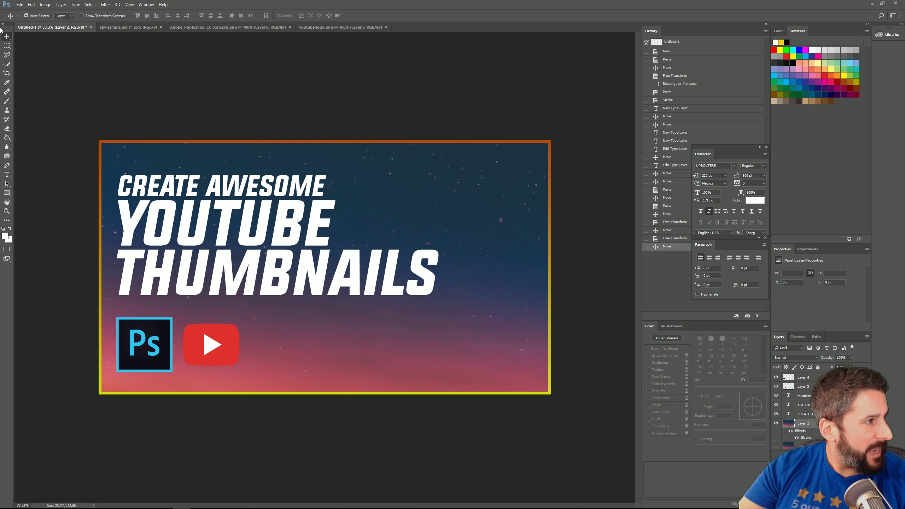
# Check the portrait thumbnails on the YouTube channel's videos page in the browser as a reference, and return to Photoshop.
pyautogui.moveTo(0, 71); pyautogui.dragTo(541, 86)
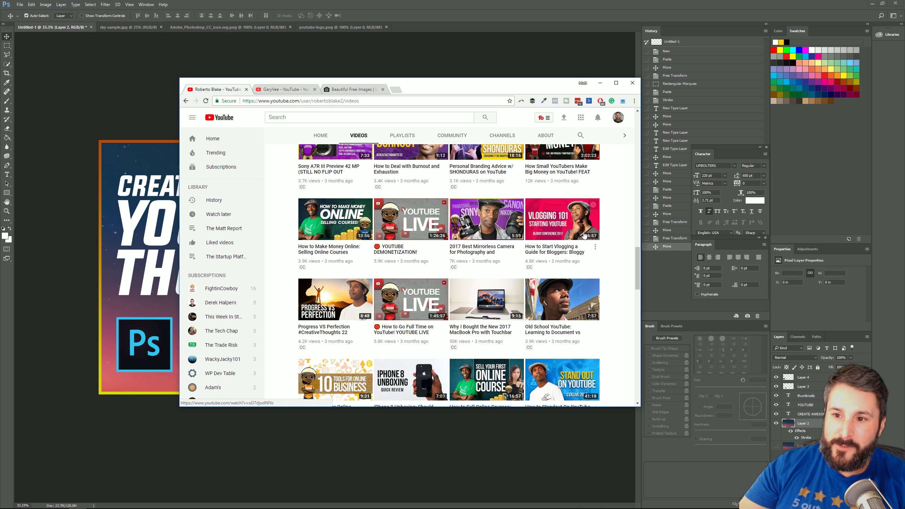
pyautogui.scroll(1, 562, 275)
pyautogui.scroll(2, 533, 244)
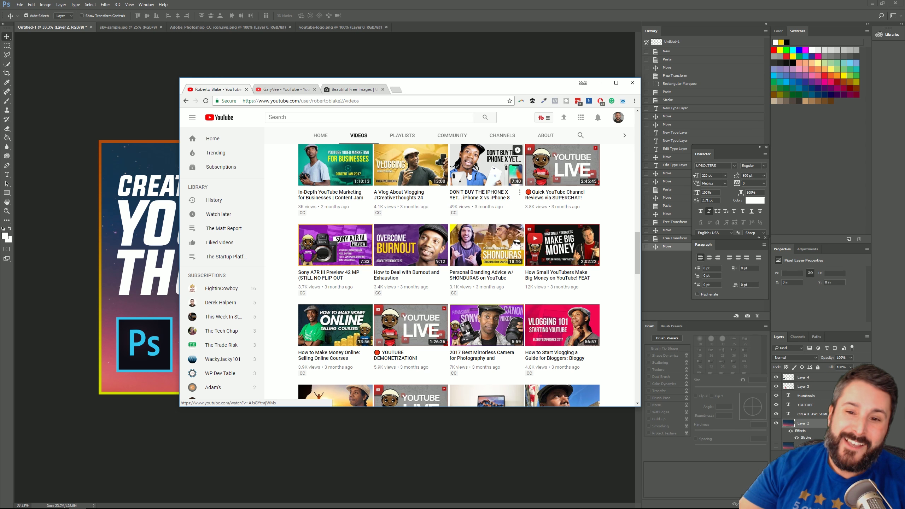
pyautogui.moveTo(467, 90); pyautogui.dragTo(0, 92)
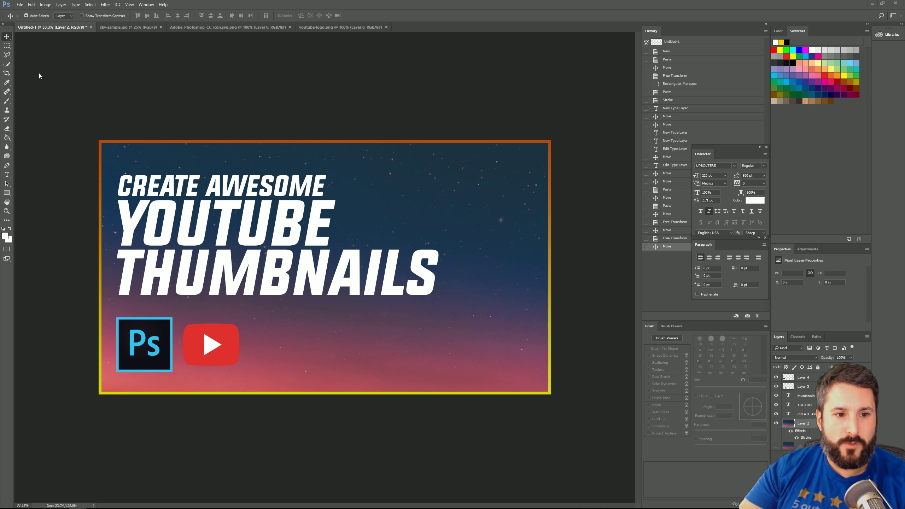
# Open the portrait photo named sample from the making thumbnails folder.
pyautogui.click(19, 4)
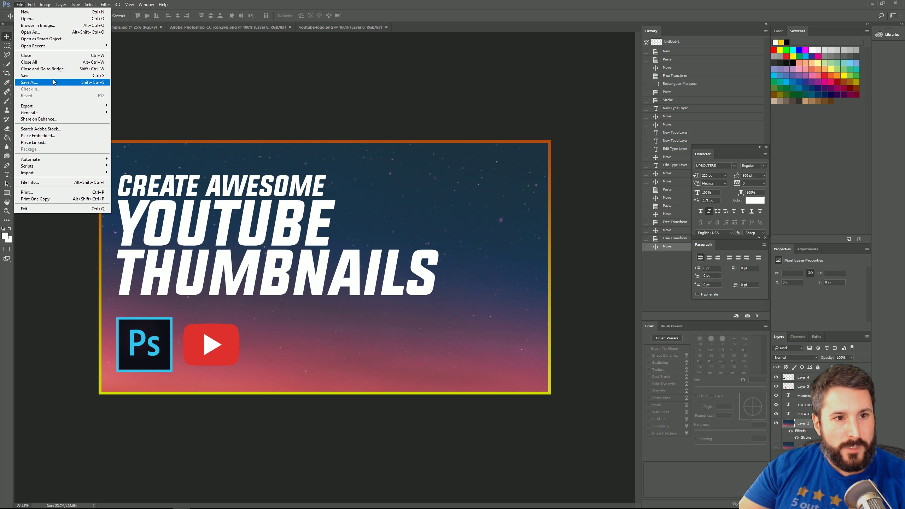
pyautogui.click(50, 20)
pyautogui.click(288, 92)
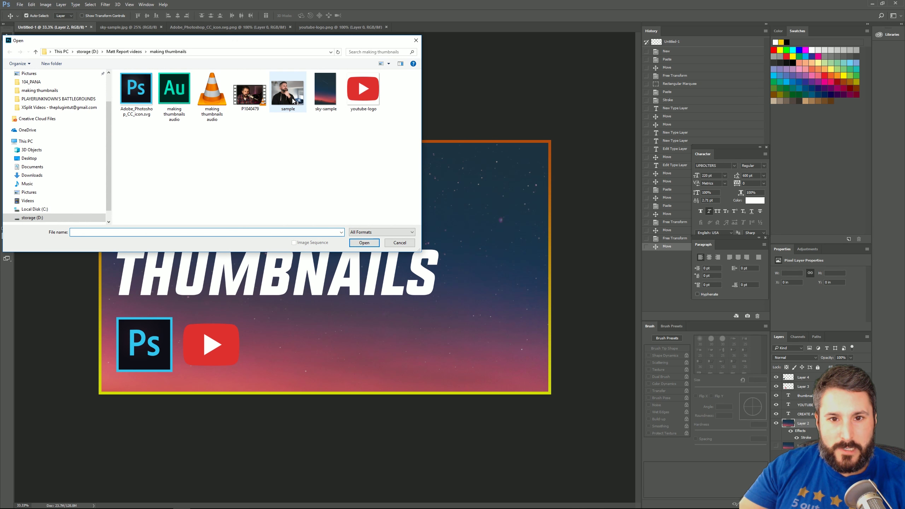
pyautogui.click(363, 243)
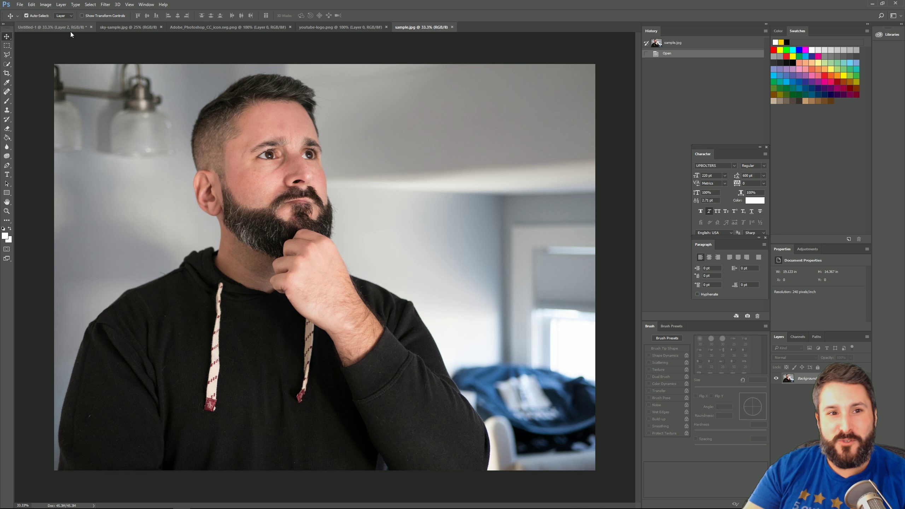
# Select the whole man, from hoodie to hair and including his hand, with the Quick Selection tool.
pyautogui.click(7, 65)
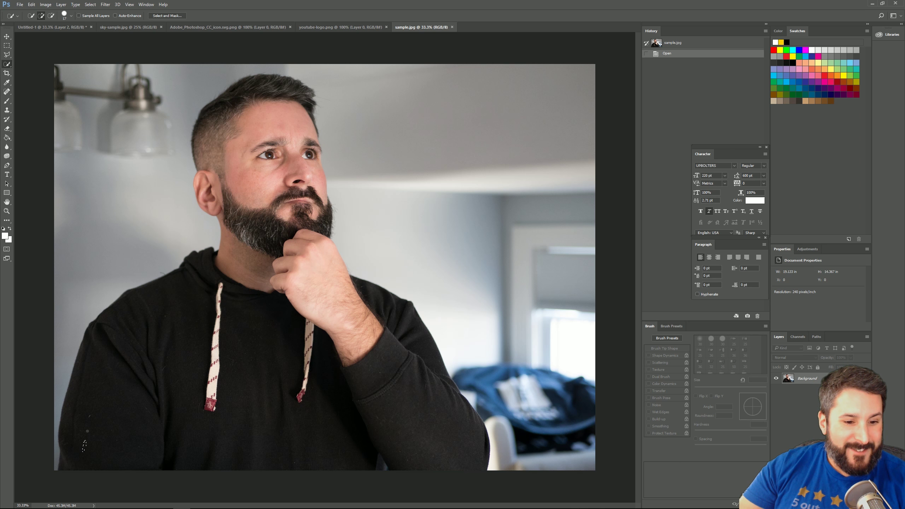
pyautogui.moveTo(95, 410)
pyautogui.mouseDown()
pyautogui.moveTo(93, 457)
pyautogui.moveTo(145, 451)
pyautogui.moveTo(146, 394)
pyautogui.moveTo(166, 325)
pyautogui.moveTo(221, 330)
pyautogui.moveTo(232, 289)
pyautogui.moveTo(207, 423)
pyautogui.mouseUp()
pyautogui.moveTo(299, 443)
pyautogui.mouseDown()
pyautogui.moveTo(377, 409)
pyautogui.moveTo(431, 440)
pyautogui.moveTo(413, 388)
pyautogui.moveTo(413, 349)
pyautogui.moveTo(358, 337)
pyautogui.moveTo(350, 384)
pyautogui.moveTo(307, 275)
pyautogui.moveTo(259, 269)
pyautogui.moveTo(241, 257)
pyautogui.moveTo(221, 209)
pyautogui.mouseUp()
pyautogui.moveTo(205, 176); pyautogui.dragTo(220, 113)
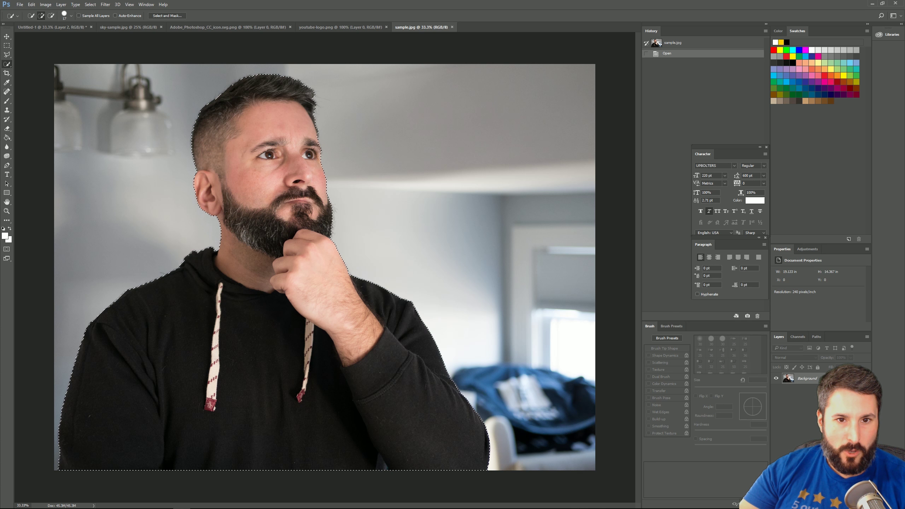
pyautogui.moveTo(283, 203); pyautogui.dragTo(462, 461)
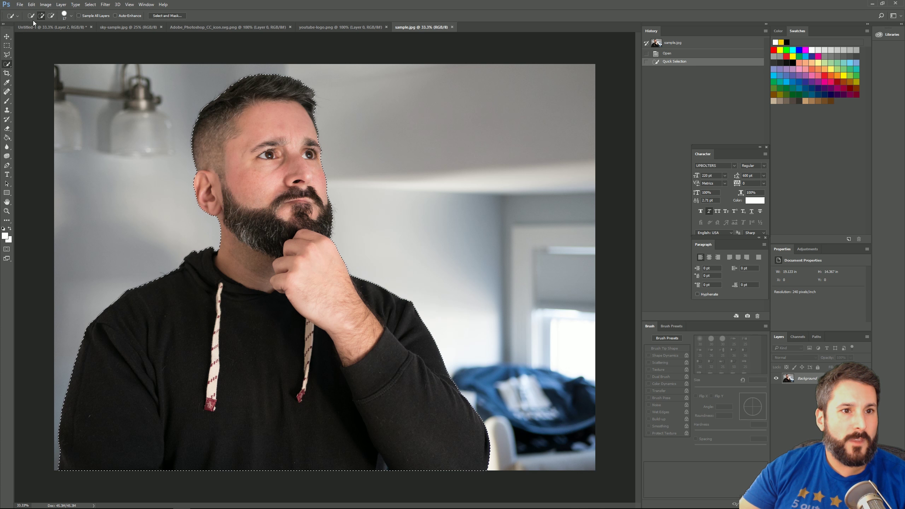
# Paste the man's cutout into the thumbnail document above the sky layer and flip it horizontally.
pyautogui.click(40, 27)
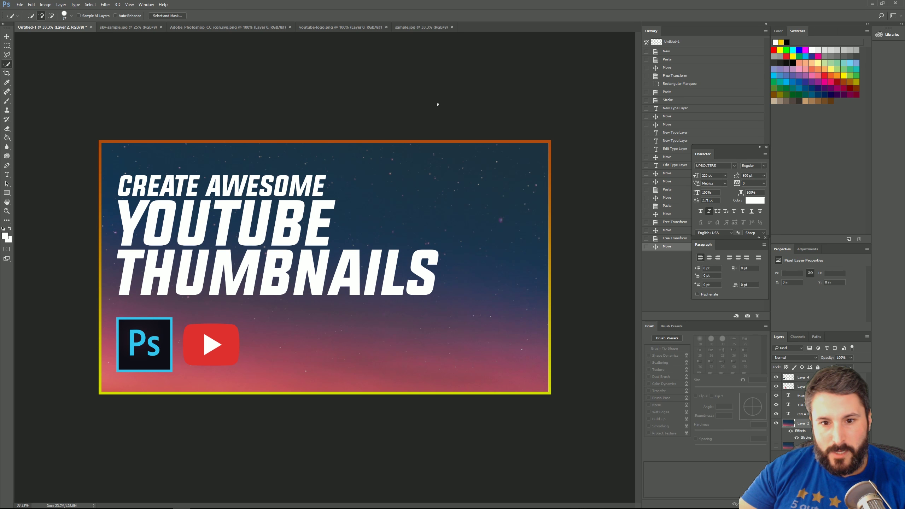
pyautogui.hotkey('ctrl', 'v')
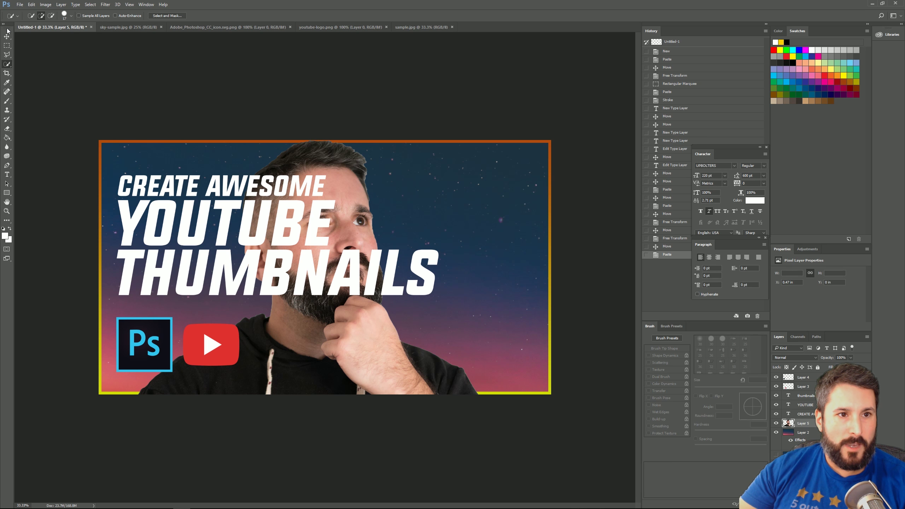
pyautogui.press('v')
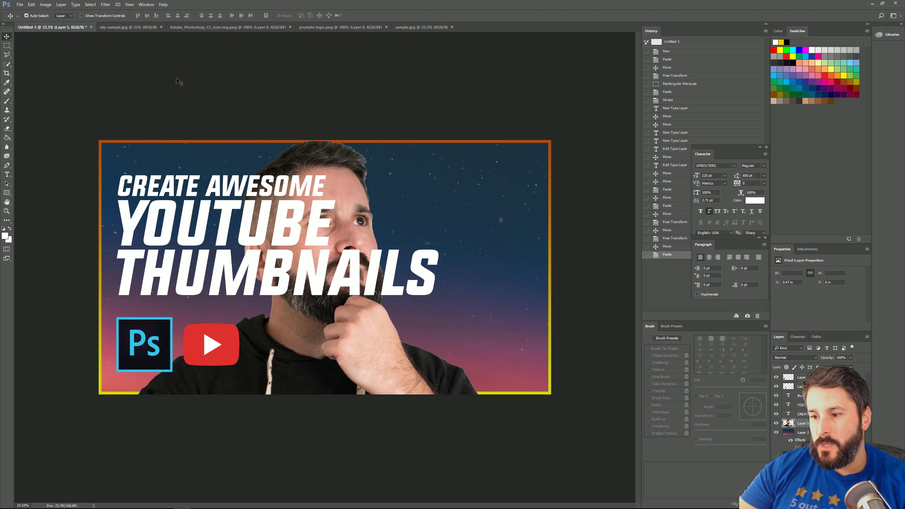
pyautogui.click(32, 4)
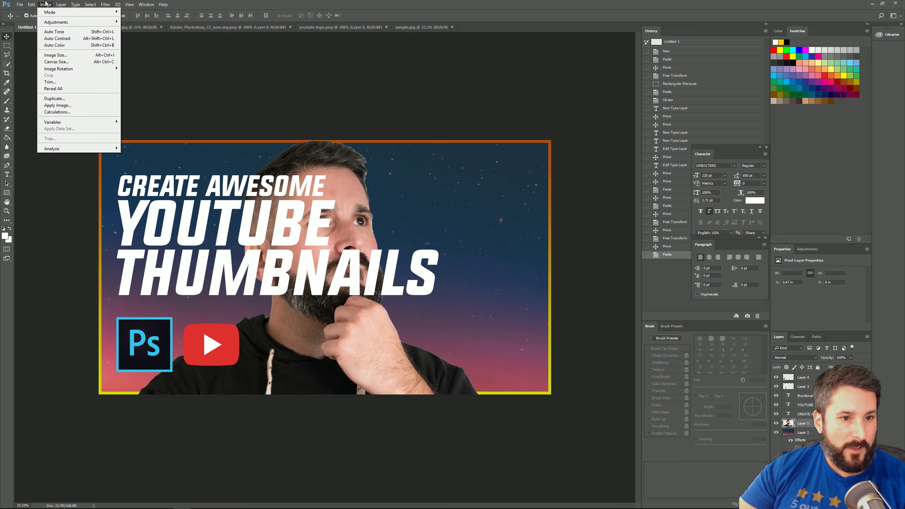
pyautogui.moveTo(82, 155)
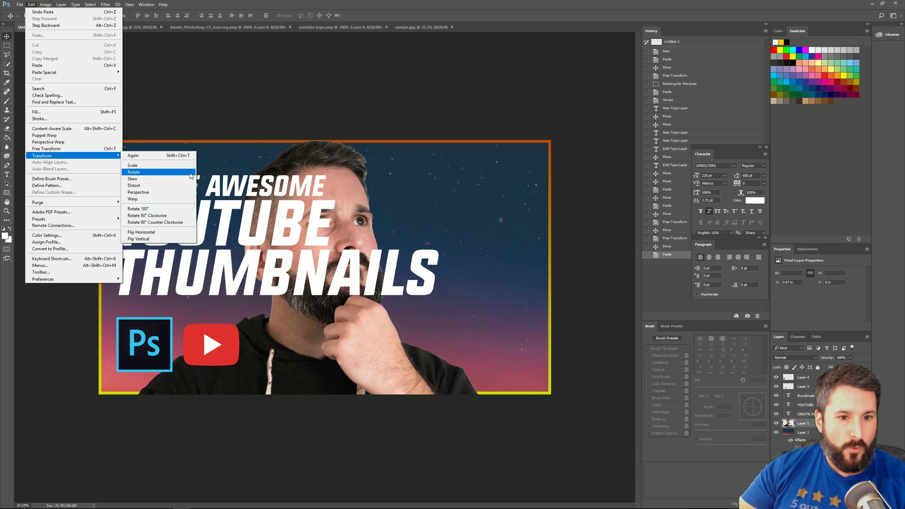
pyautogui.click(174, 235)
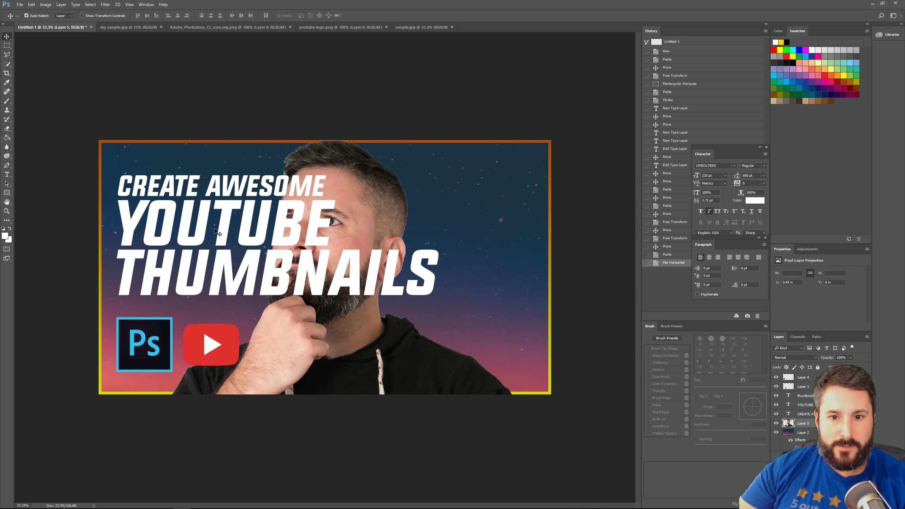
# Move the man's cutout to the right side of the thumbnail and scale it down proportionally to about 42%.
pyautogui.moveTo(347, 184); pyautogui.dragTo(425, 183)
pyautogui.hotkey('ctrl', 't')
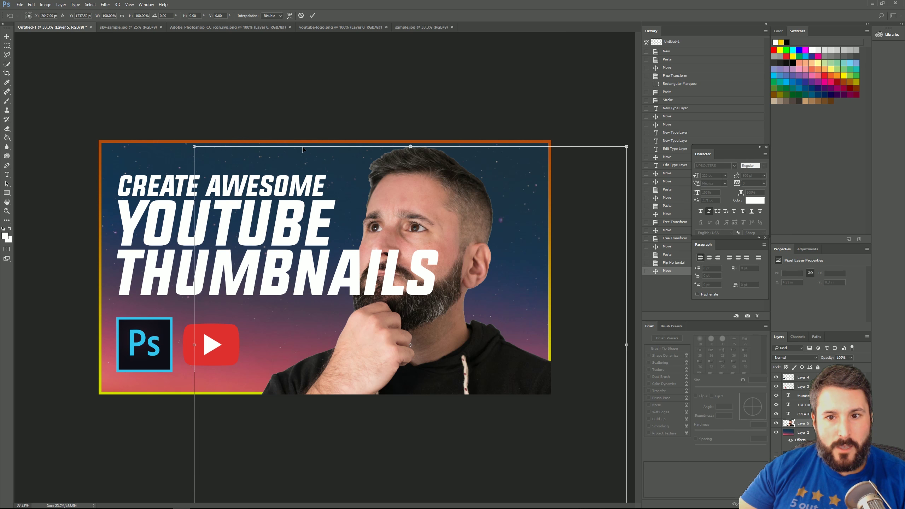
pyautogui.moveTo(192, 145); pyautogui.dragTo(359, 299)
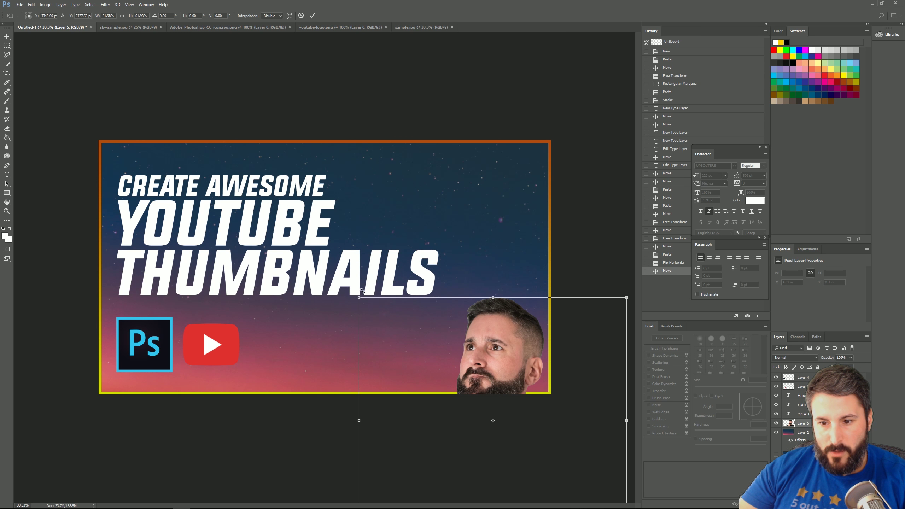
pyautogui.moveTo(488, 351); pyautogui.dragTo(426, 229)
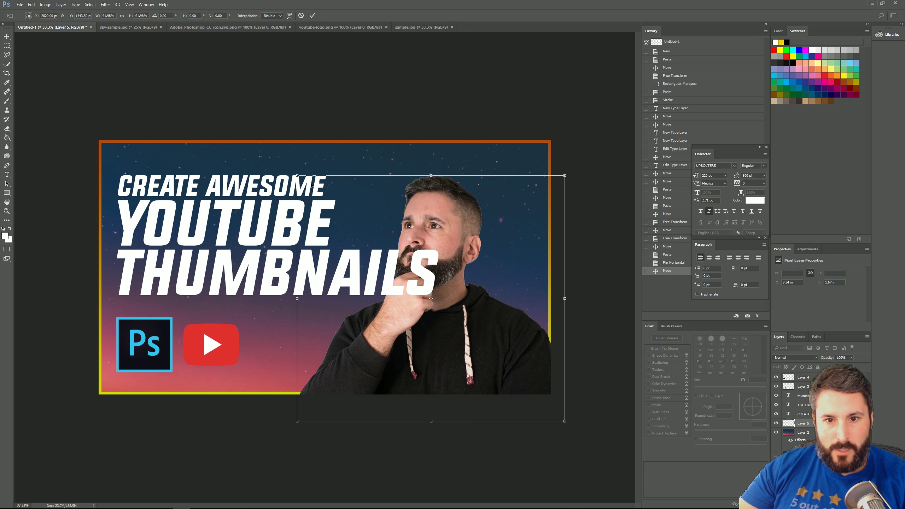
pyautogui.moveTo(298, 175); pyautogui.dragTo(319, 196)
pyautogui.moveTo(453, 243); pyautogui.dragTo(437, 221)
pyautogui.moveTo(303, 169); pyautogui.dragTo(391, 205)
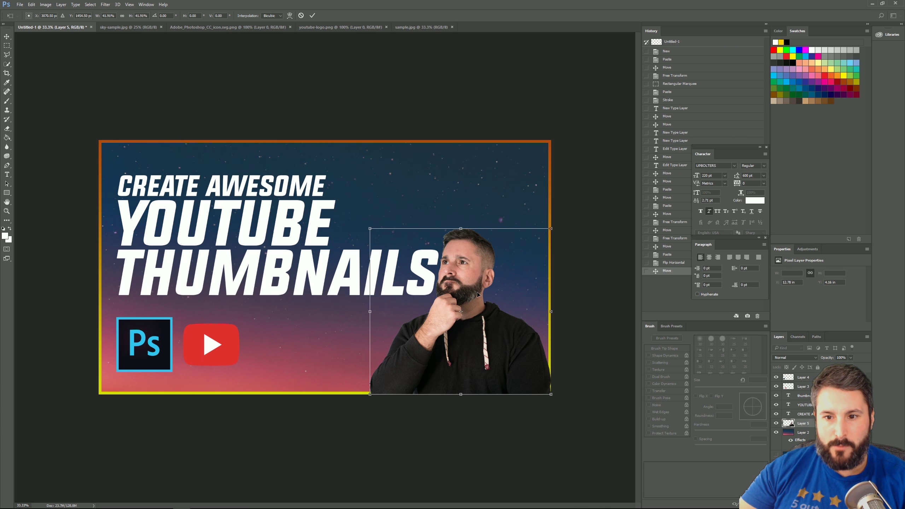
# Reduce the man's cutout to about 40%, place it in the canvas's lower-right corner clear of the title, and apply the transform.
pyautogui.moveTo(478, 296); pyautogui.dragTo(474, 295)
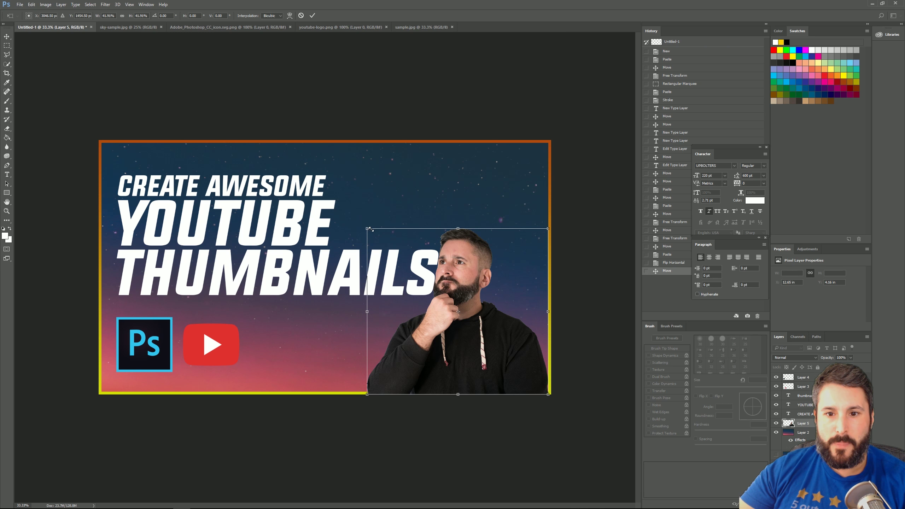
pyautogui.moveTo(370, 230); pyautogui.dragTo(377, 237)
pyautogui.moveTo(491, 272); pyautogui.dragTo(501, 270)
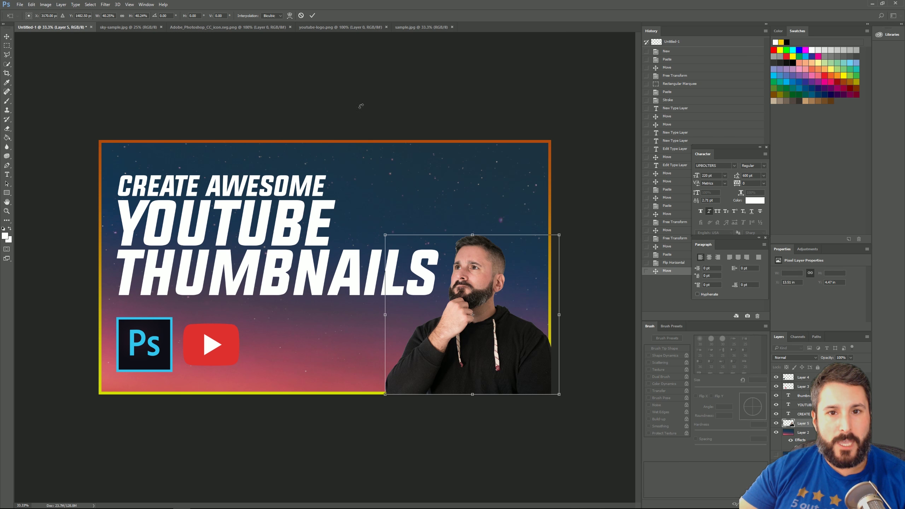
pyautogui.click(313, 15)
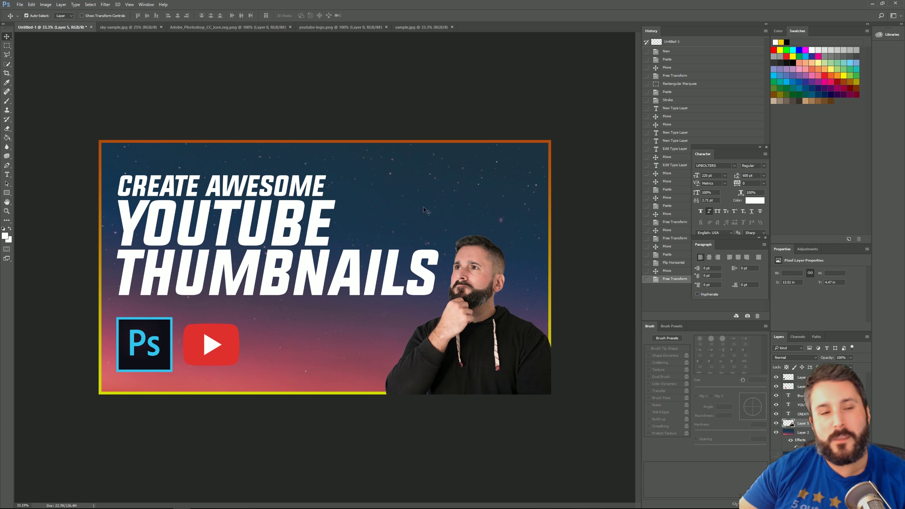
# Give the man's layer a yellow-to-orange gradient stroke and a yellow outer glow, leaving Bevel & Emboss off.
pyautogui.rightClick(808, 427)
pyautogui.click(828, 98)
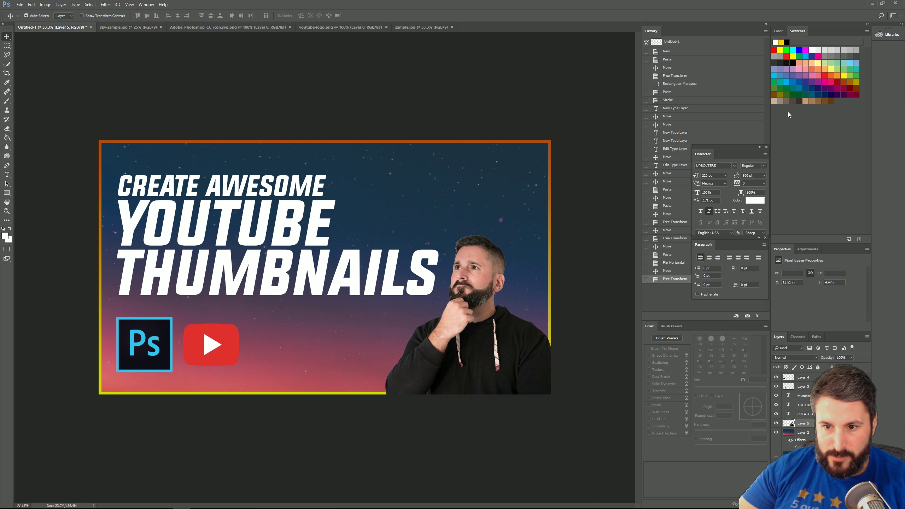
pyautogui.moveTo(611, 113); pyautogui.dragTo(603, 91)
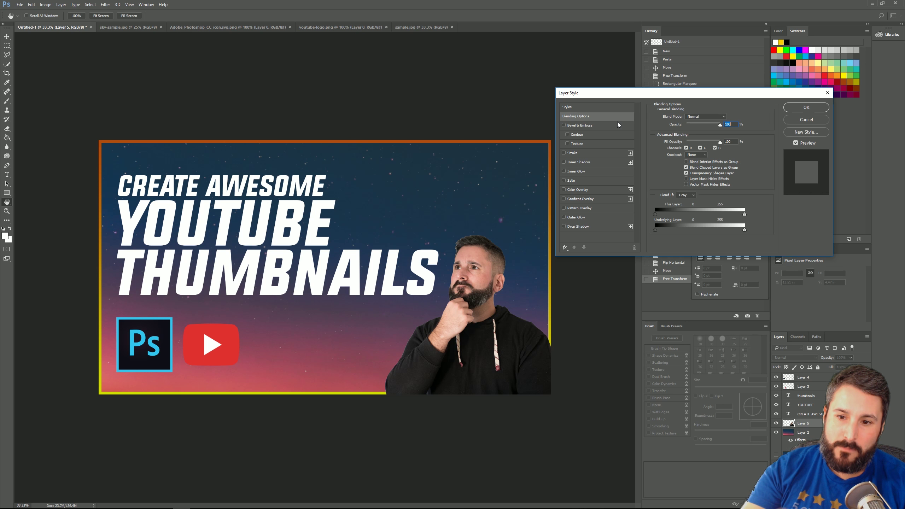
pyautogui.click(576, 143)
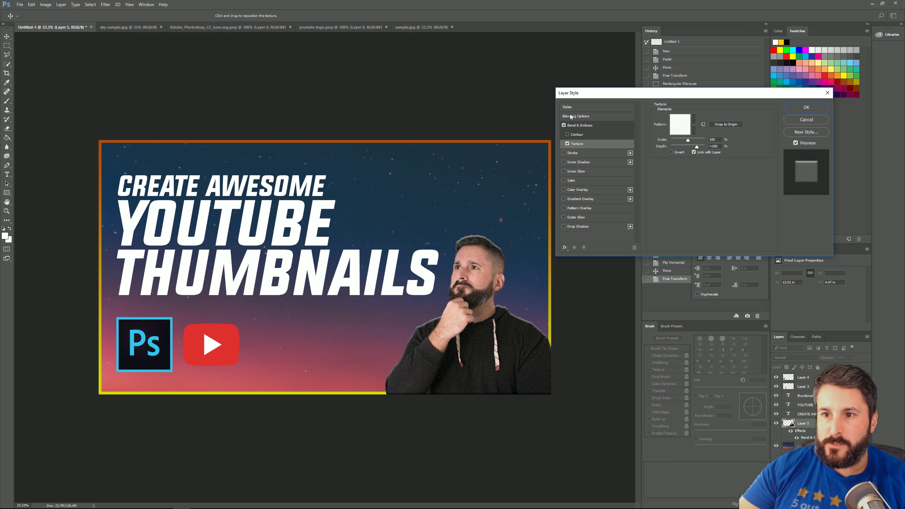
pyautogui.click(563, 126)
pyautogui.click(563, 153)
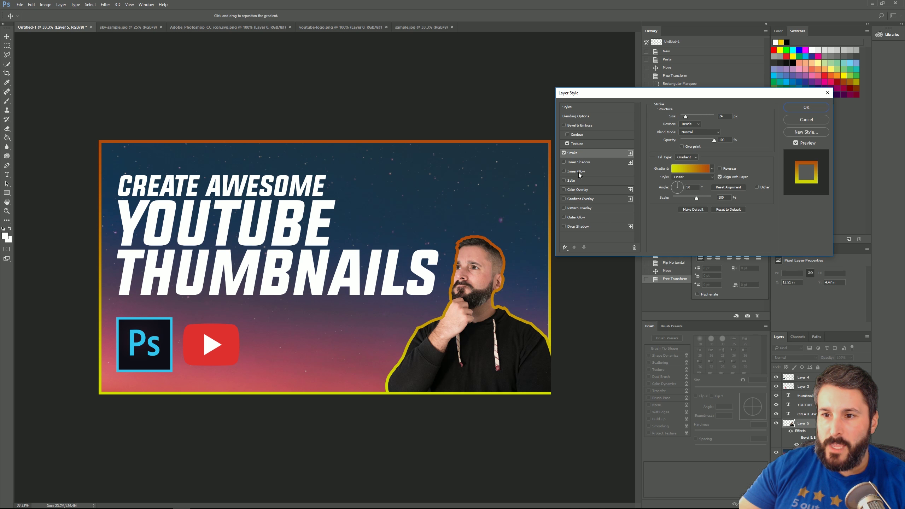
pyautogui.click(581, 217)
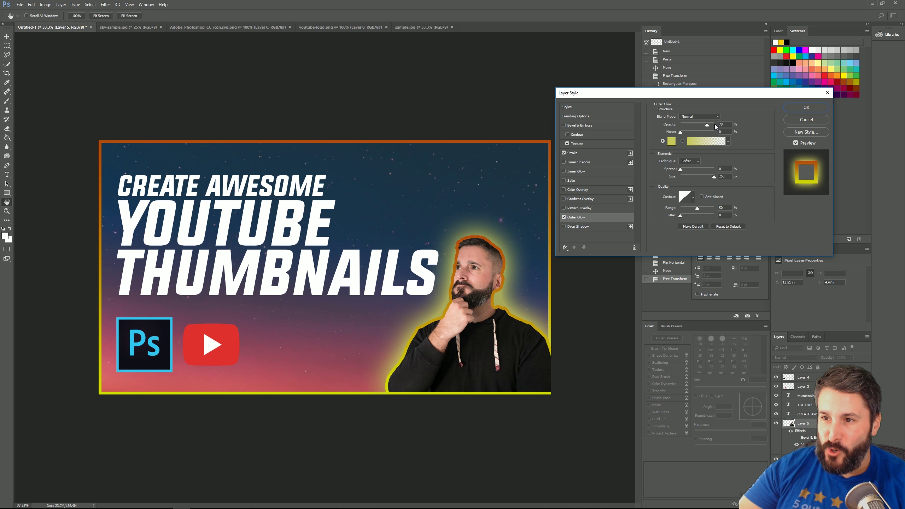
# Reduce the man's stroke size to about 18 px, apply the layer style, and shift the cutout slightly down.
pyautogui.click(606, 152)
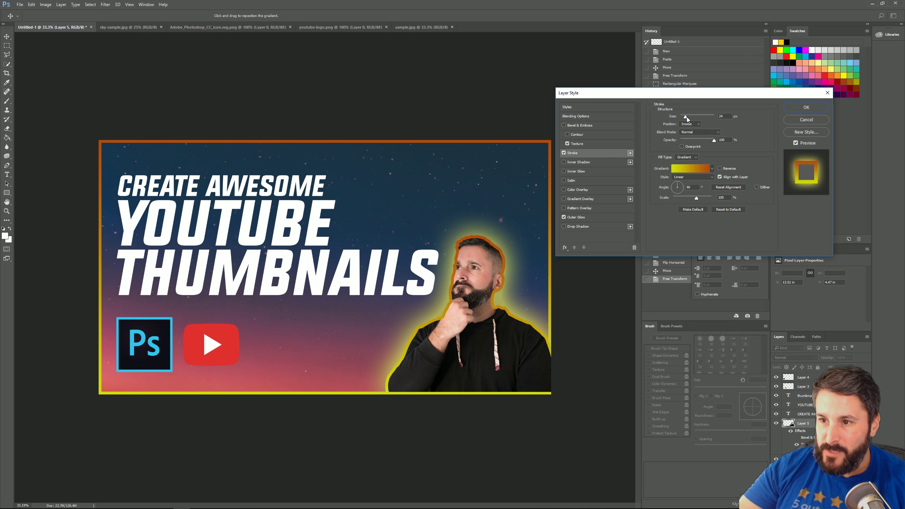
pyautogui.moveTo(685, 118); pyautogui.dragTo(685, 117)
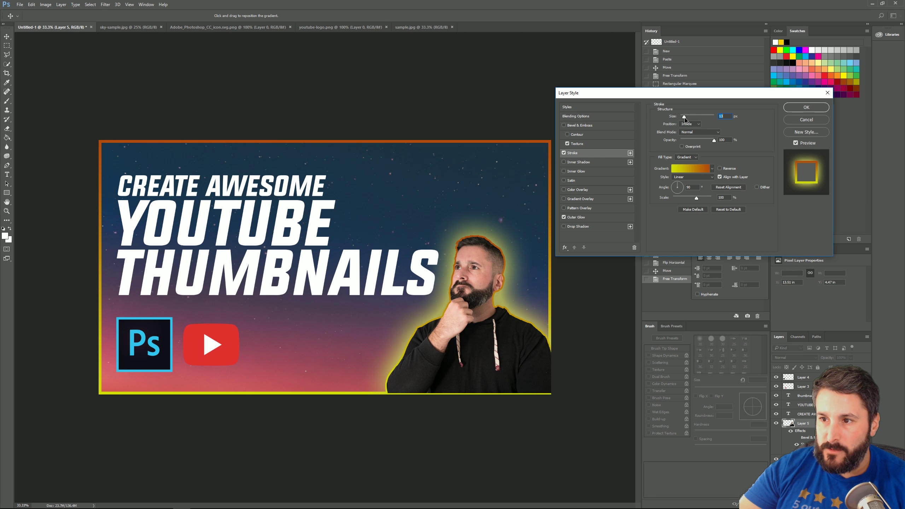
pyautogui.moveTo(684, 117); pyautogui.dragTo(685, 118)
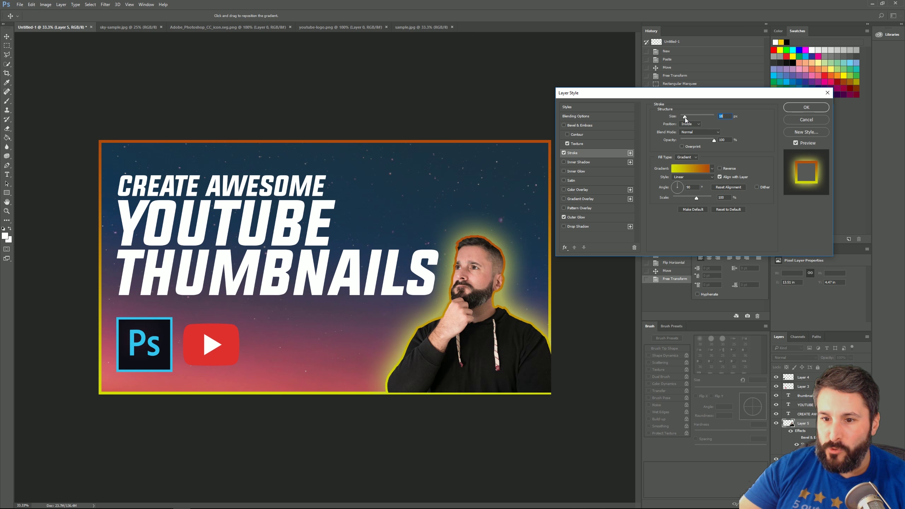
pyautogui.click(799, 108)
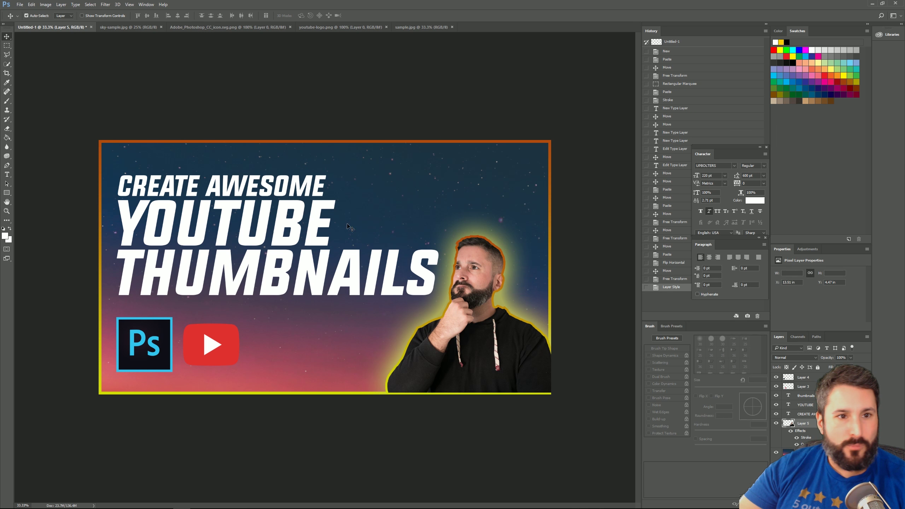
pyautogui.moveTo(482, 349); pyautogui.dragTo(482, 353)
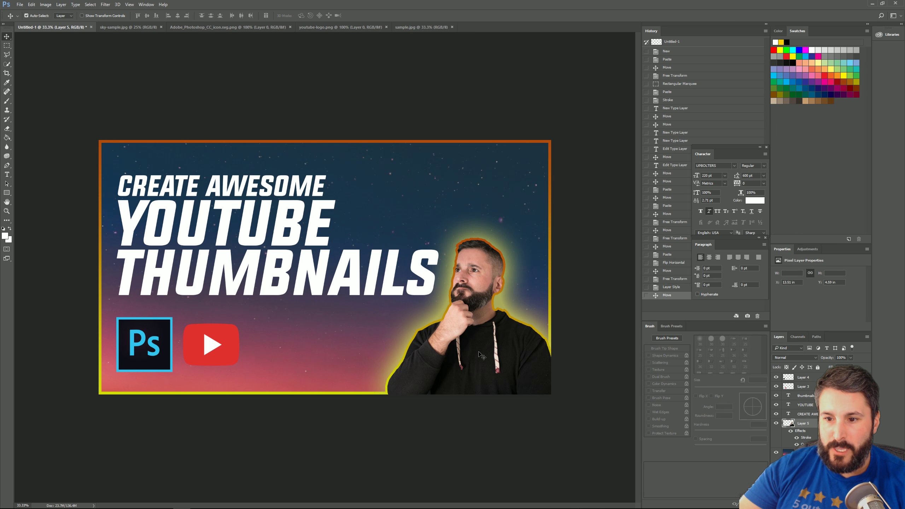